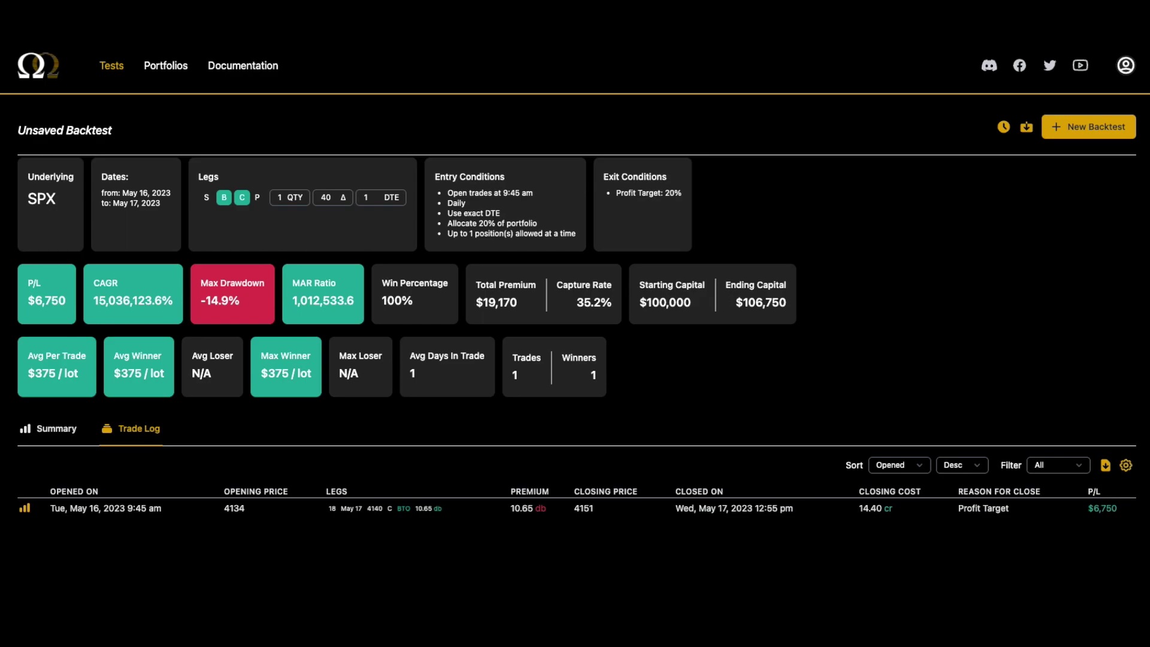
Turn on slippage in the new backtest settings, then close them without running
{"action": "left_click", "coordinate": [1089, 126]}
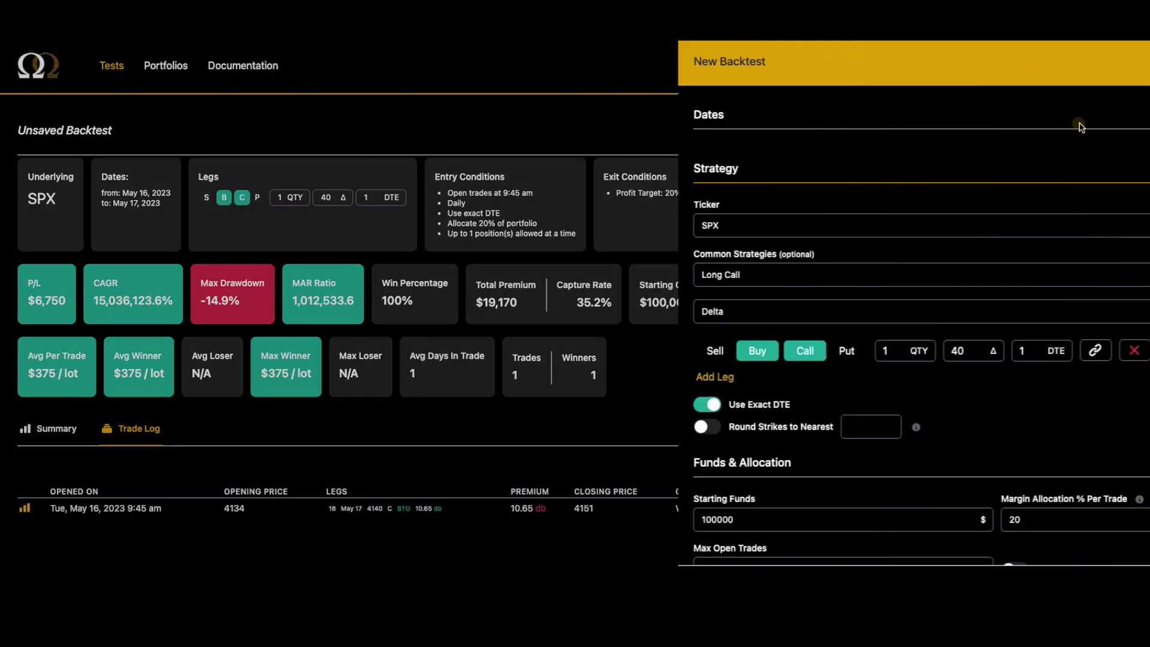
{"action": "scroll", "coordinate": [781, 389], "scroll_direction": "down", "scroll_amount": 15}
{"action": "scroll", "coordinate": [772, 364], "scroll_direction": "up", "scroll_amount": 6}
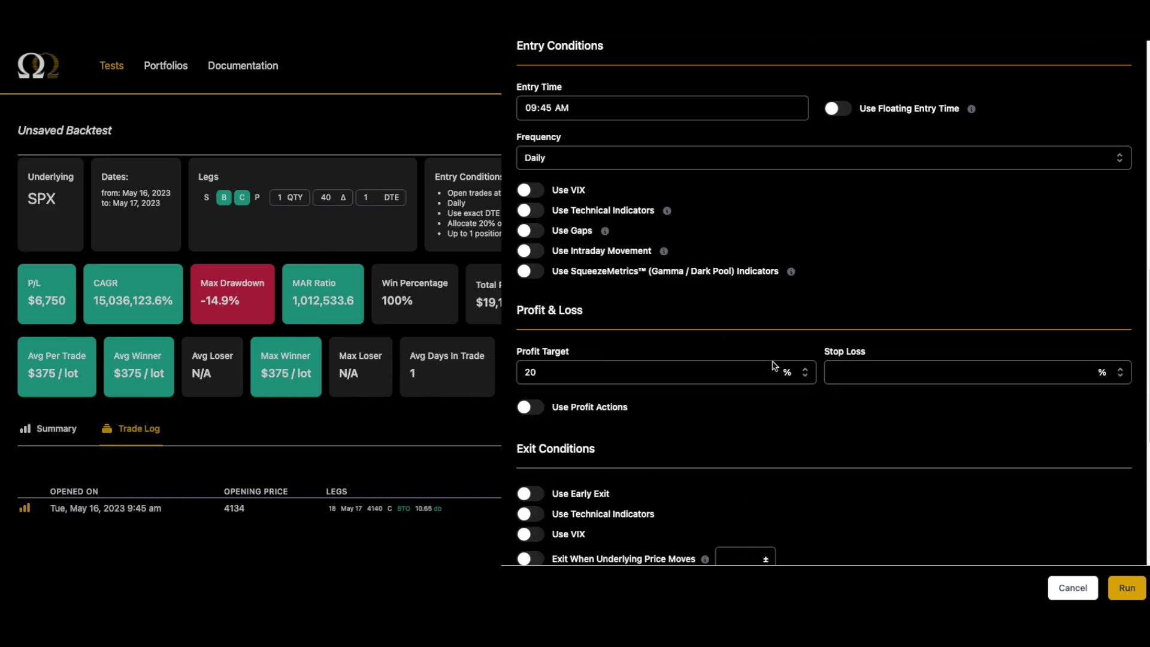
{"action": "scroll", "coordinate": [764, 368], "scroll_direction": "down", "scroll_amount": 5}
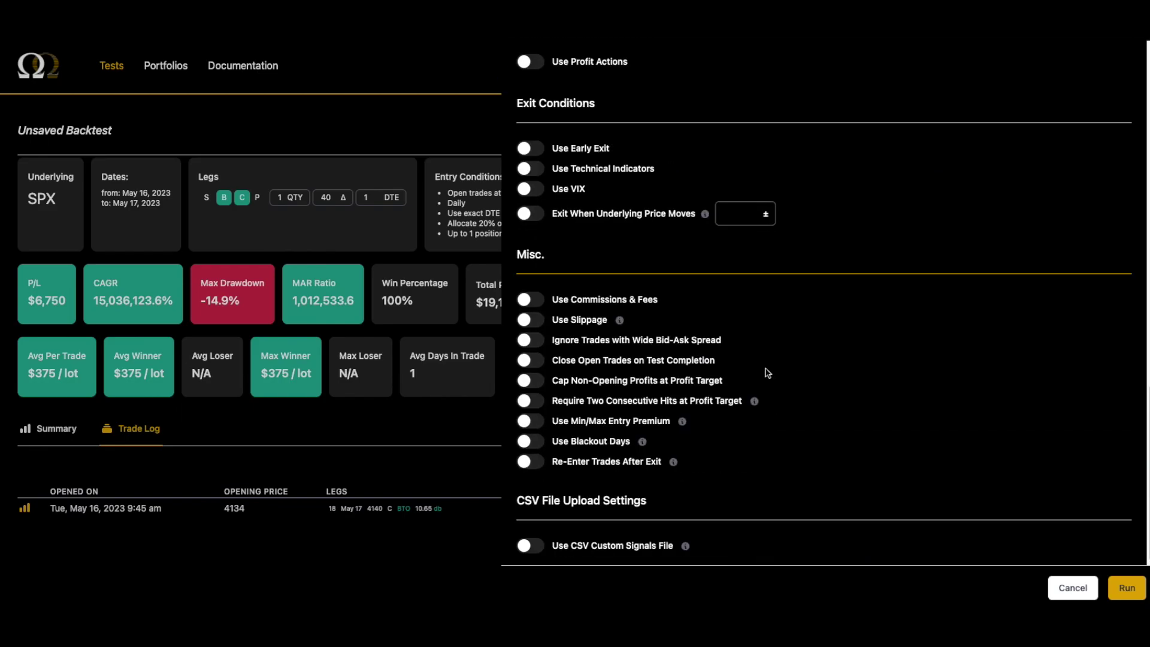
{"action": "left_click", "coordinate": [536, 314]}
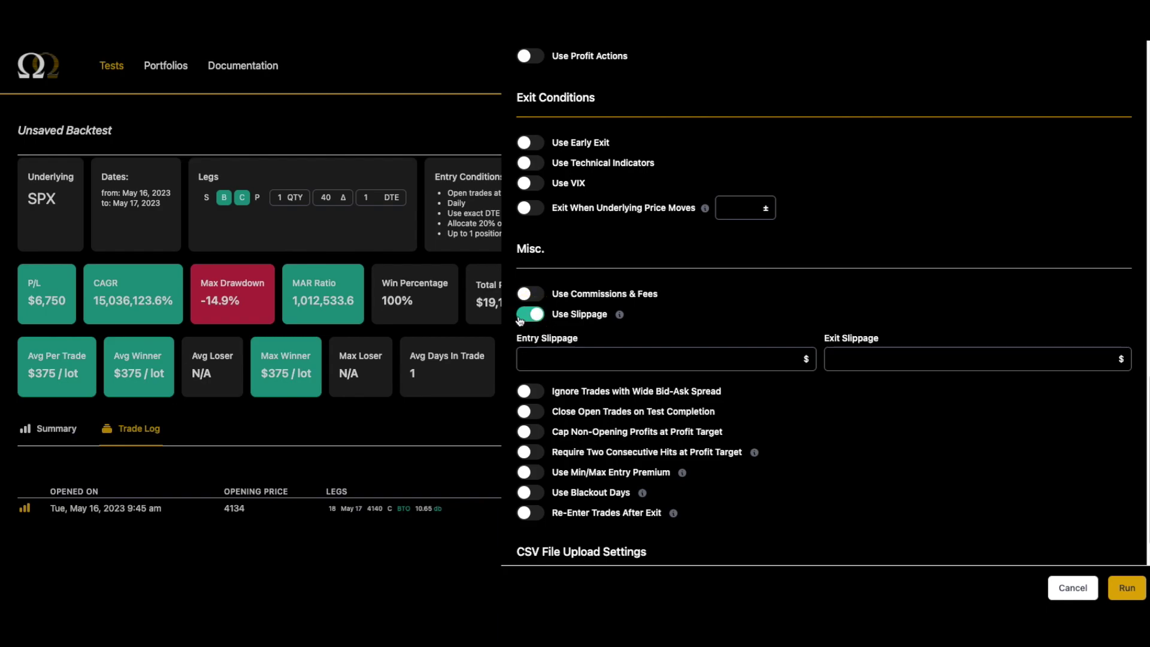
{"action": "left_click", "coordinate": [1071, 588]}
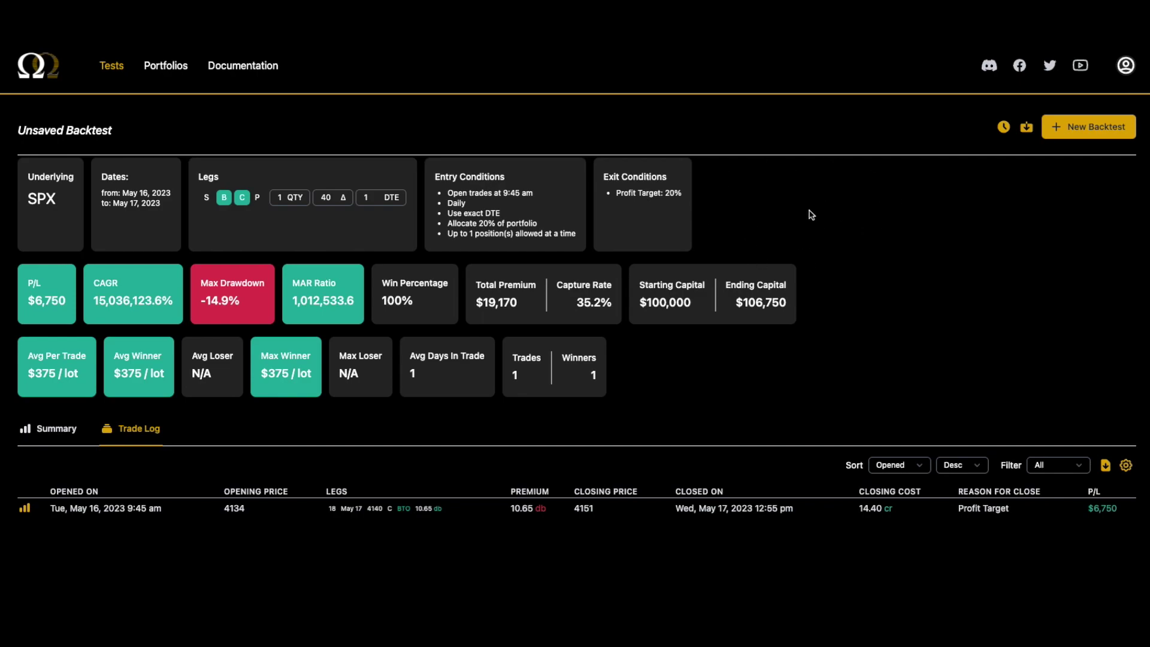
Reopen the settings with slippage on, close them again, and highlight the 10.65 premium paid
{"action": "left_click", "coordinate": [1055, 129]}
{"action": "scroll", "coordinate": [671, 362], "scroll_direction": "down", "scroll_amount": 15}
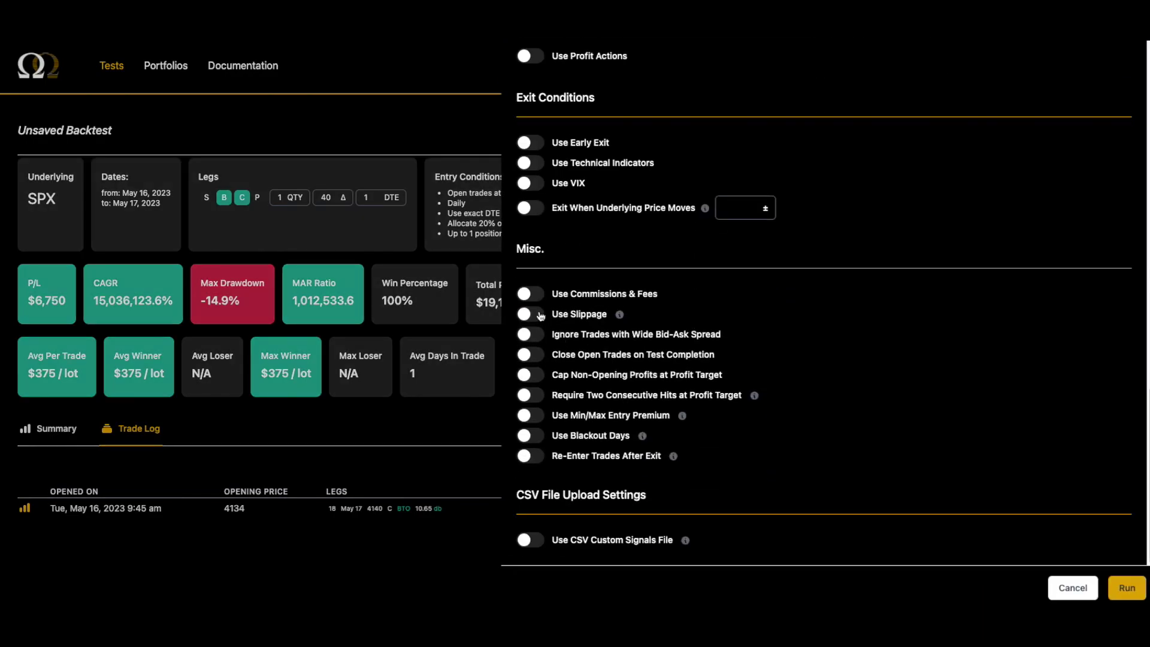
{"action": "left_click", "coordinate": [540, 315]}
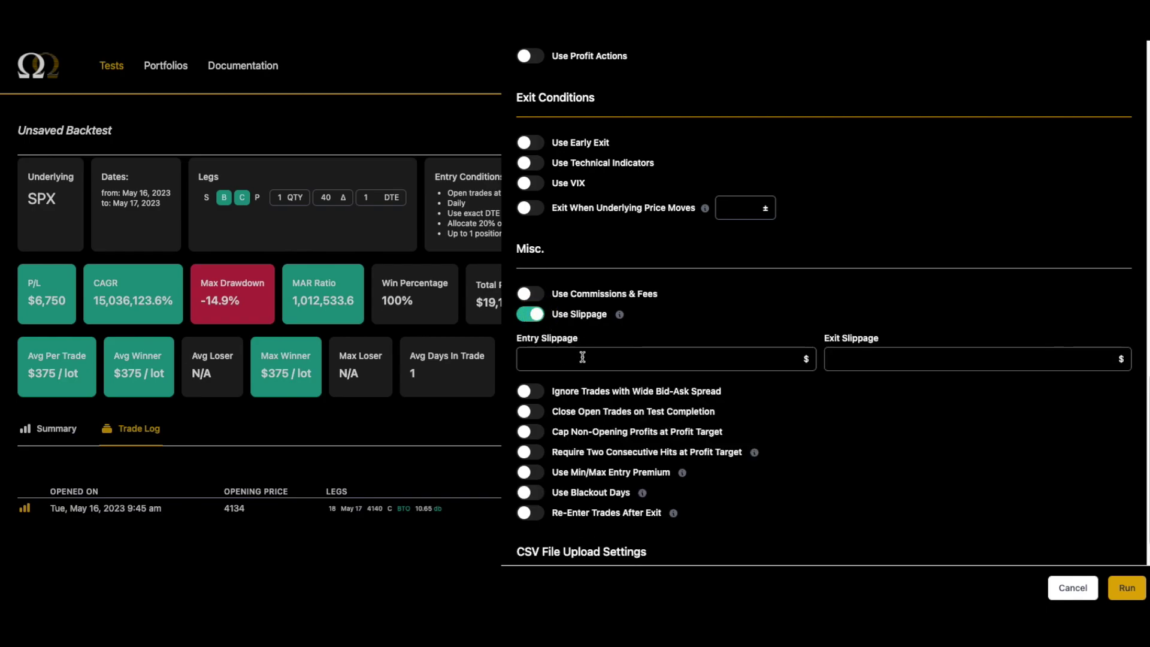
{"action": "left_click", "coordinate": [741, 364]}
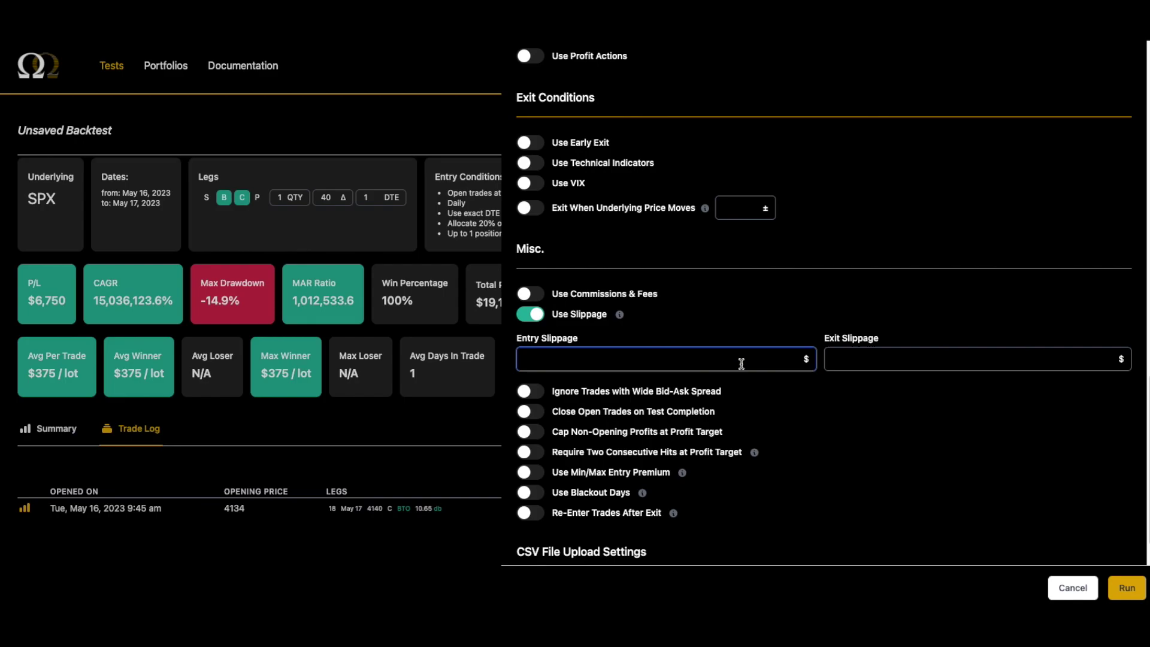
{"action": "left_click", "coordinate": [380, 412]}
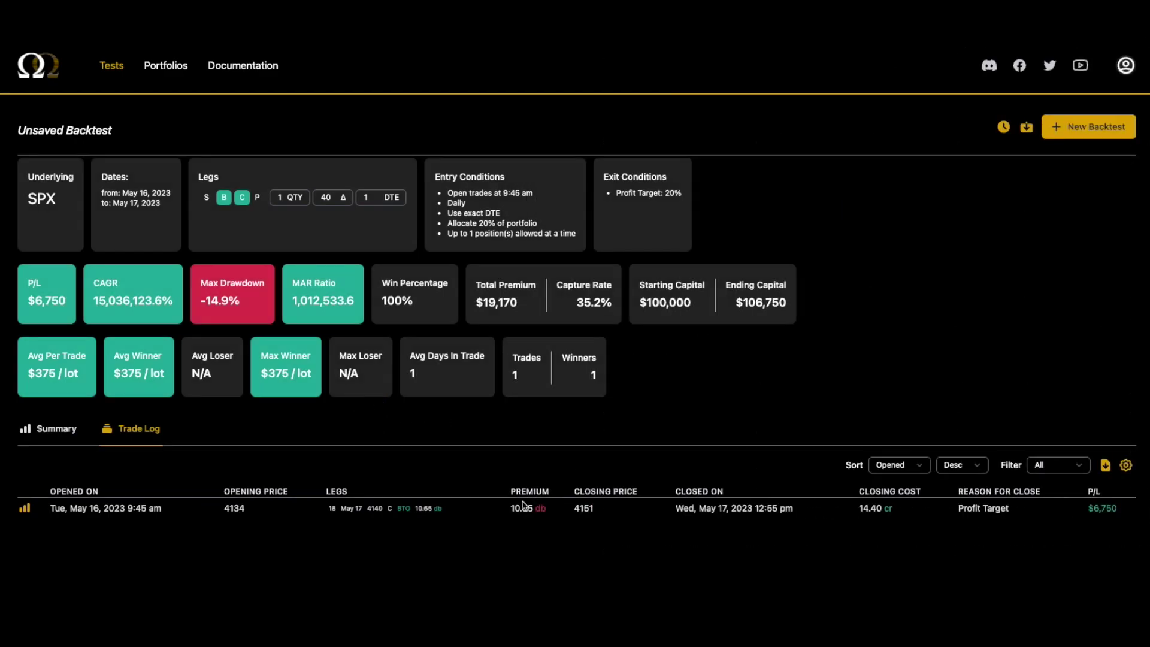
{"action": "left_click_drag", "start_coordinate": [523, 505], "coordinate": [569, 508]}
Rerun the SPX long call backtest with Use Slippage on and entry slippage 1
{"action": "left_click", "coordinate": [1055, 126]}
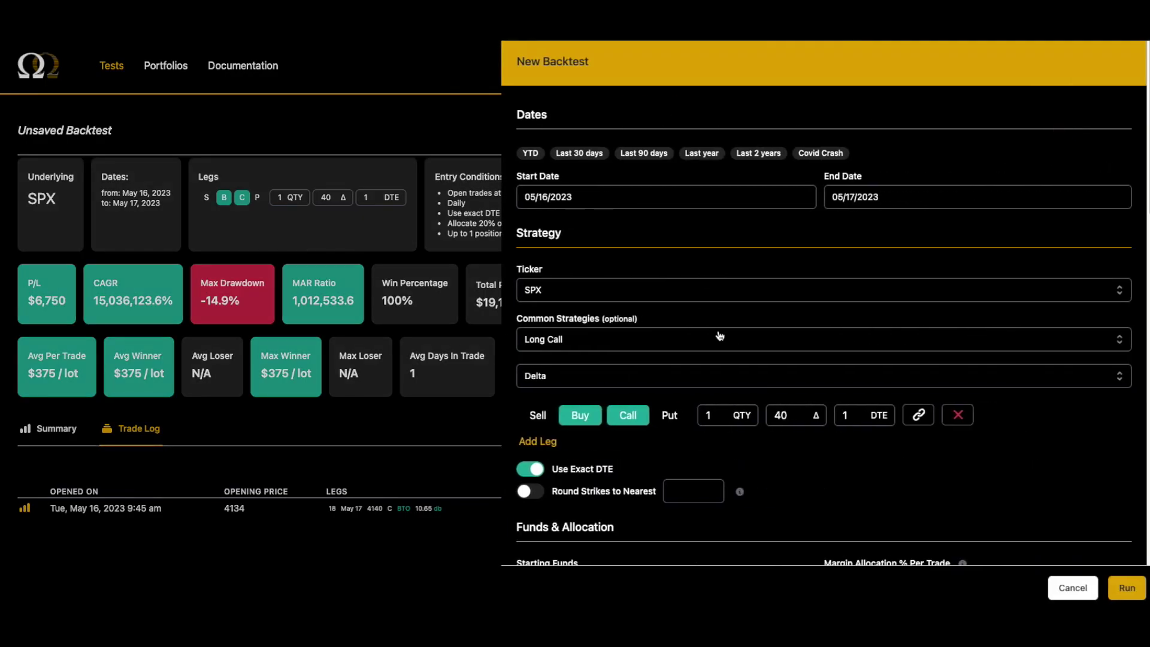
{"action": "scroll", "coordinate": [707, 341], "scroll_direction": "down", "scroll_amount": 15}
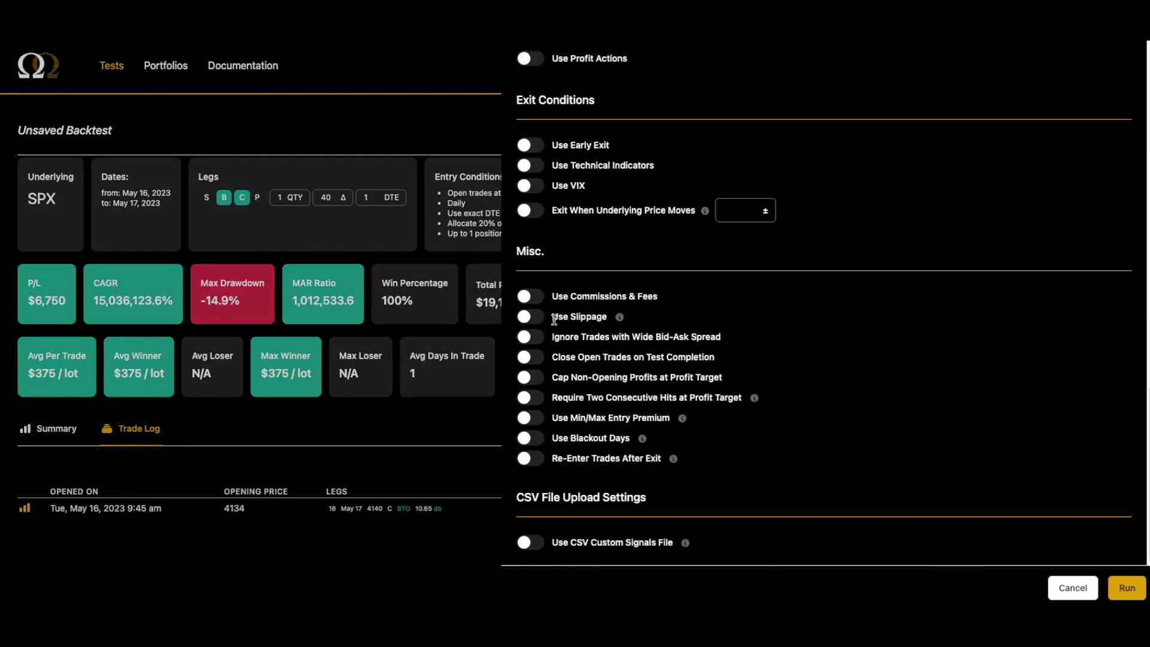
{"action": "left_click", "coordinate": [530, 316]}
{"action": "left_click", "coordinate": [560, 362]}
{"action": "type", "text": "1"}
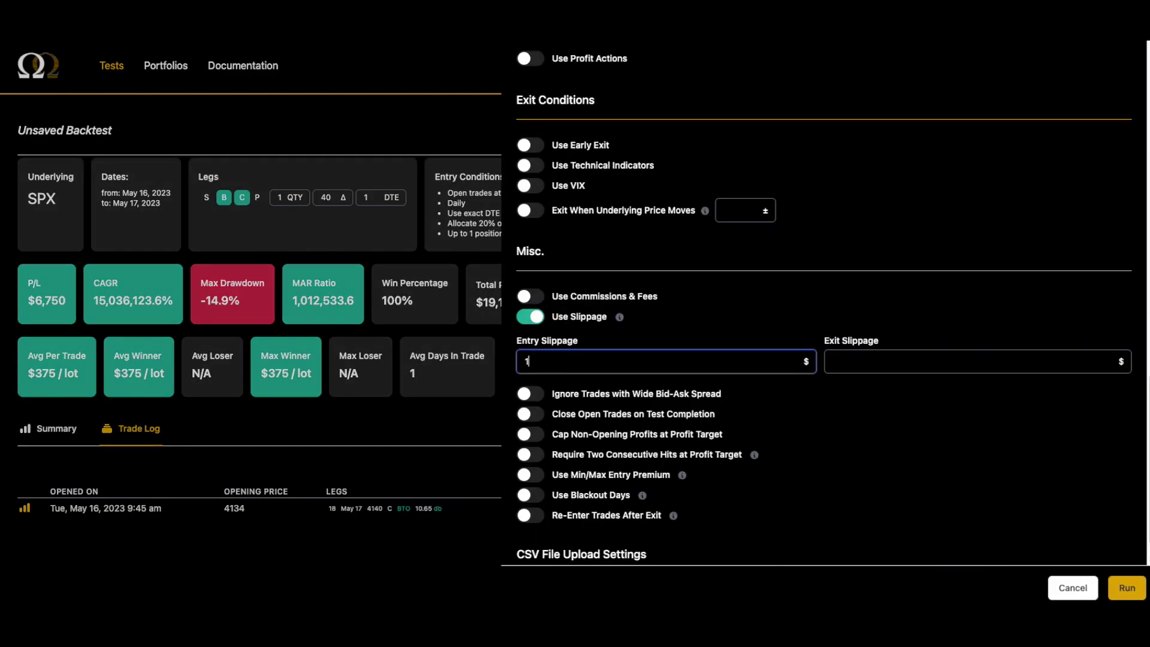
{"action": "left_click", "coordinate": [1126, 587]}
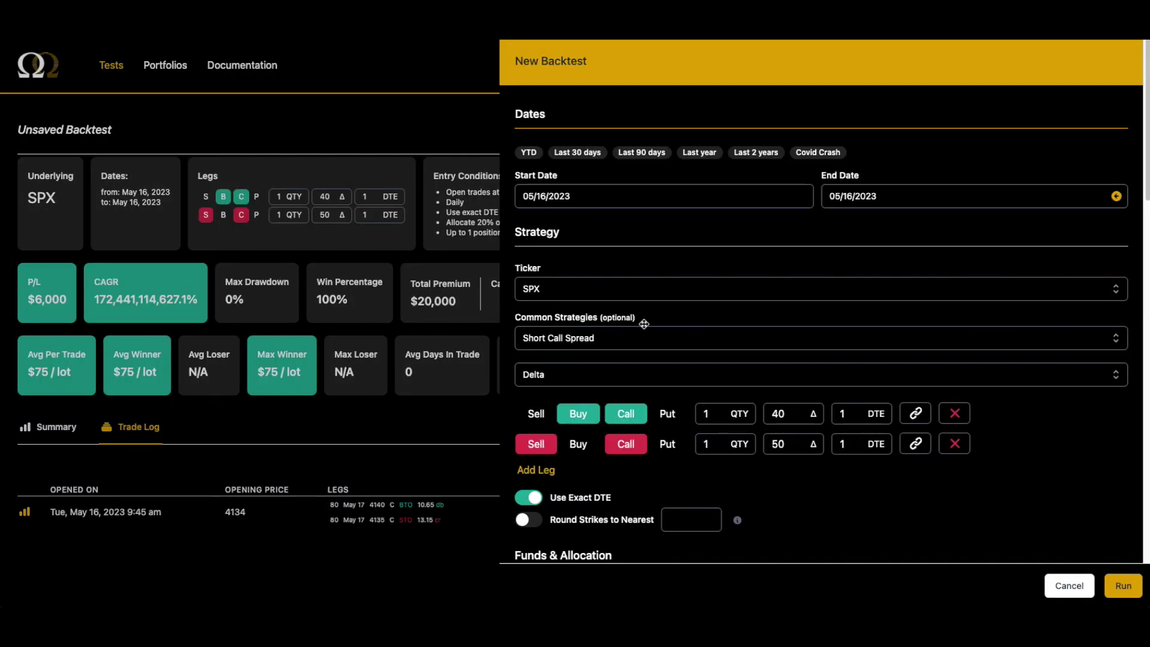
Run the short call spread backtest with no slippage and highlight the 2.50 credit received
{"action": "scroll", "coordinate": [644, 324], "scroll_direction": "down", "scroll_amount": 5}
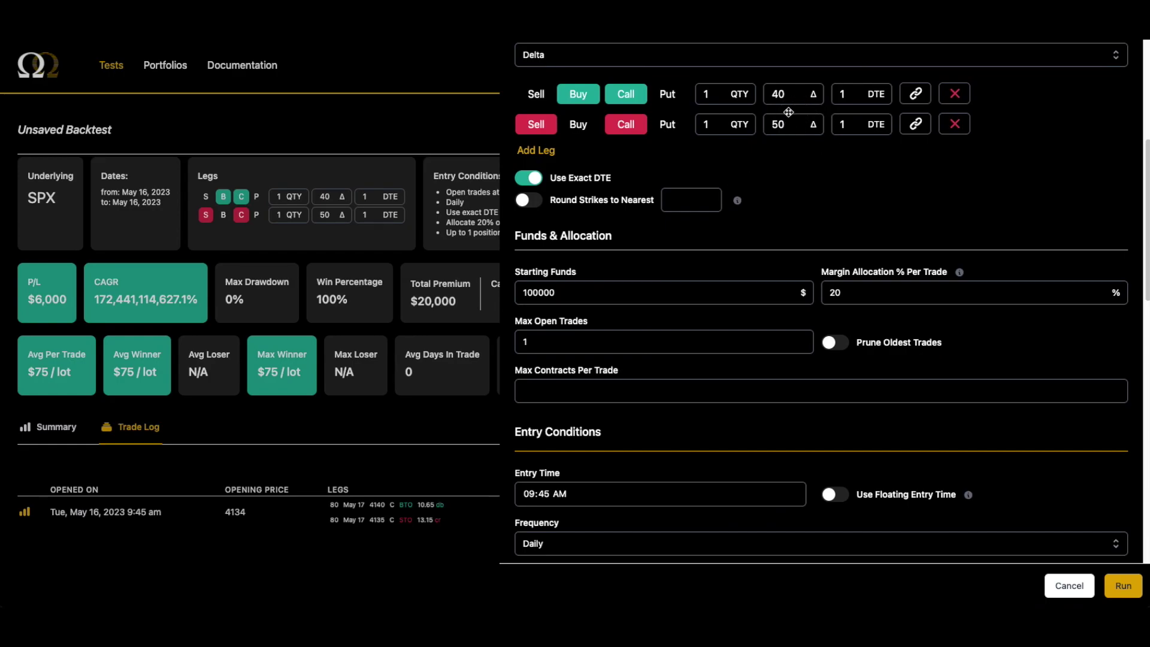
{"action": "scroll", "coordinate": [689, 335], "scroll_direction": "down", "scroll_amount": 15}
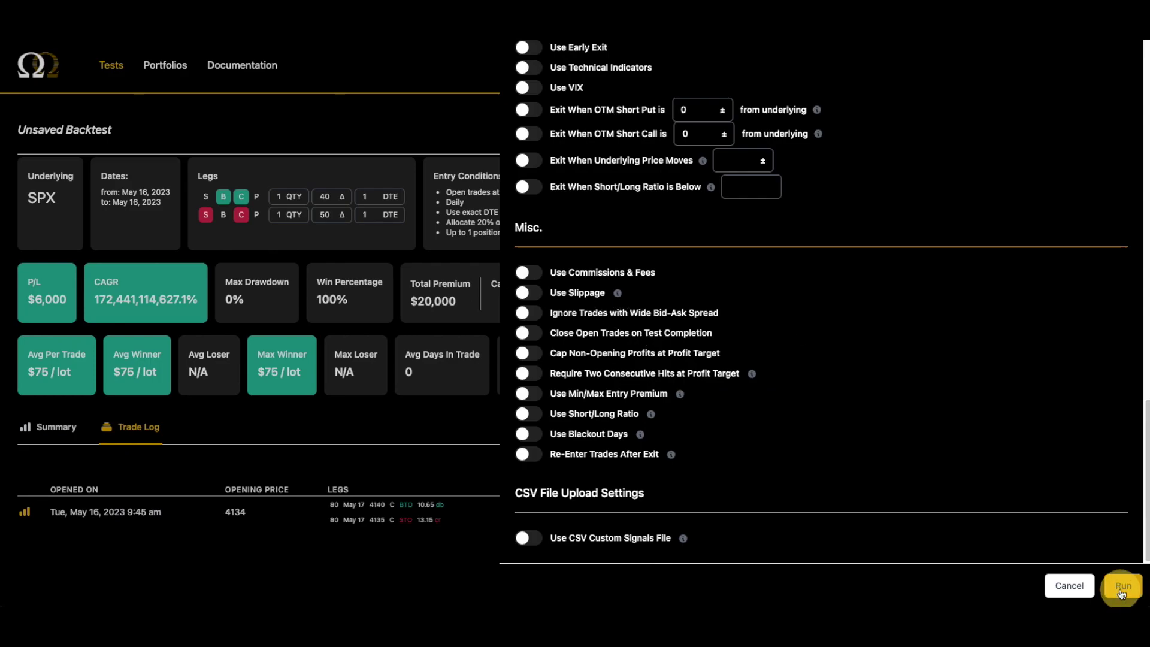
{"action": "left_click", "coordinate": [1122, 587]}
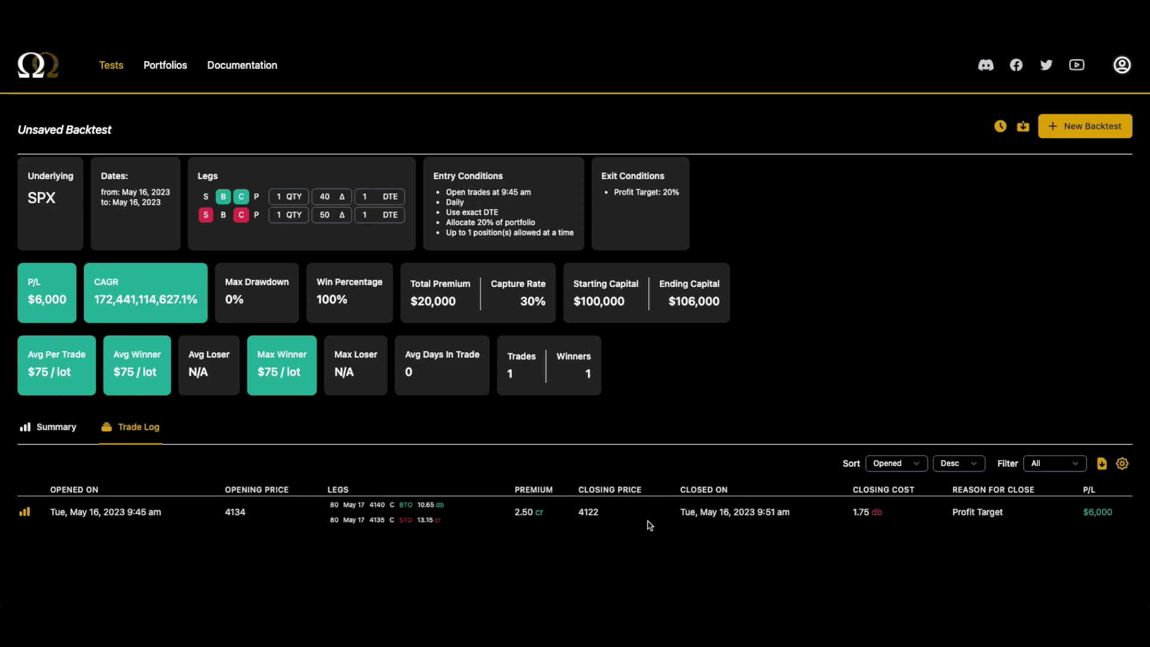
{"action": "left_click_drag", "start_coordinate": [518, 512], "coordinate": [554, 516]}
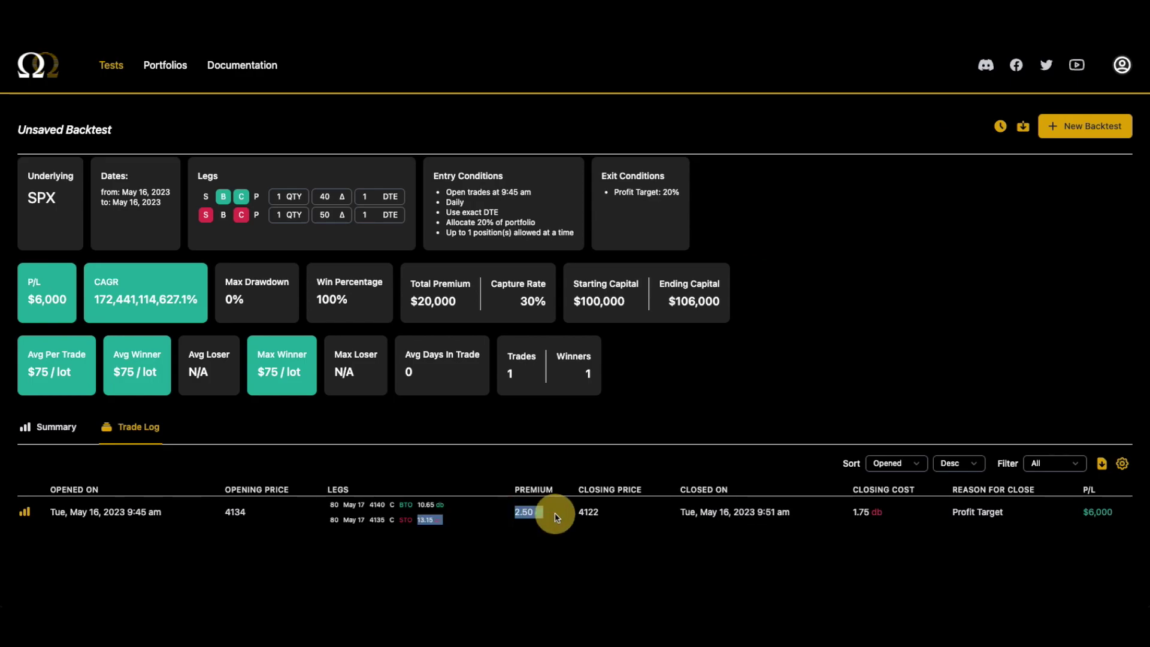
Rerun the call spread with entry slippage 1 and highlight the reduced 1.50 credit
{"action": "left_click", "coordinate": [1063, 125]}
{"action": "scroll", "coordinate": [577, 374], "scroll_direction": "down", "scroll_amount": 15}
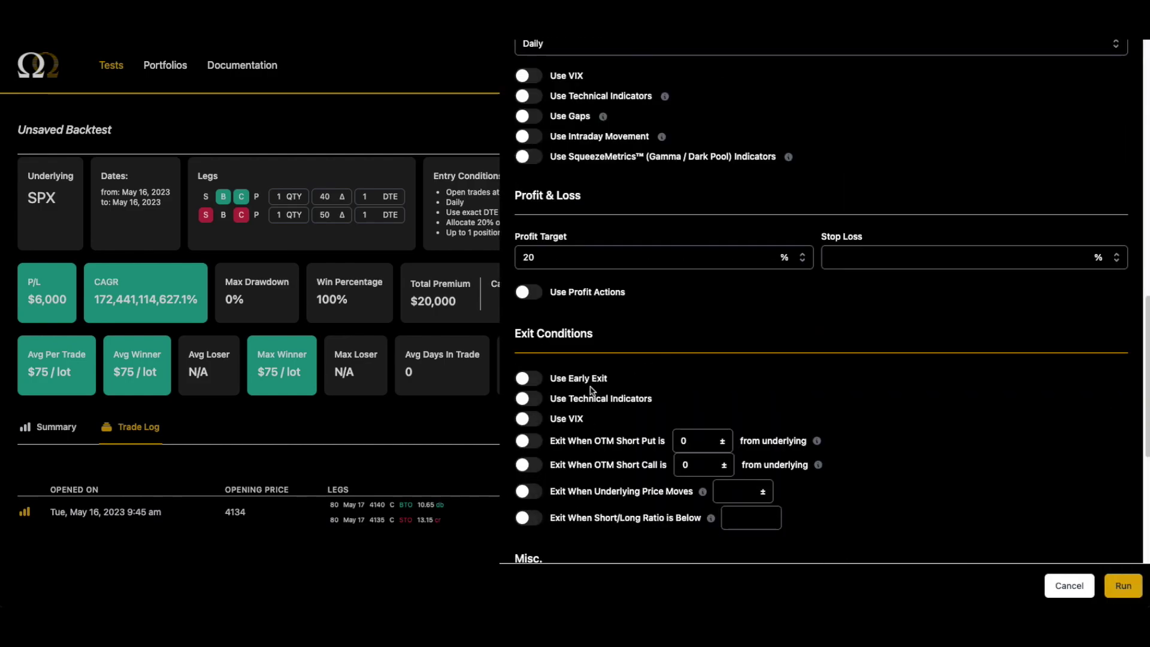
{"action": "scroll", "coordinate": [591, 390], "scroll_direction": "down", "scroll_amount": 5}
{"action": "left_click", "coordinate": [530, 293]}
{"action": "left_click", "coordinate": [568, 332]}
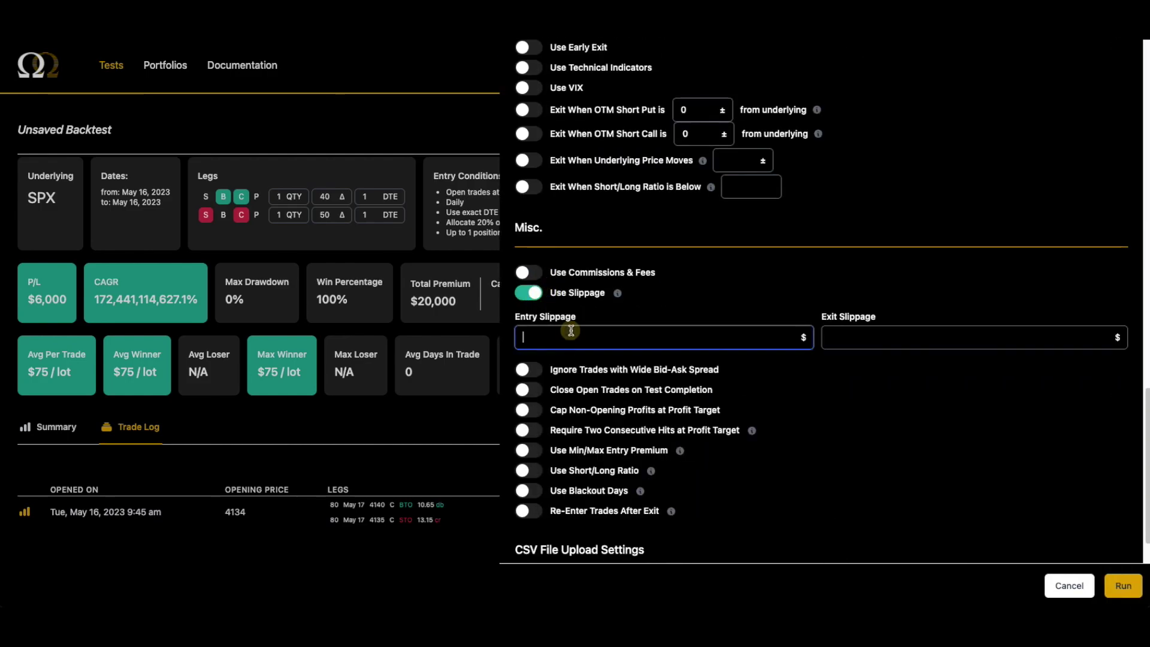
{"action": "left_click", "coordinate": [1117, 586]}
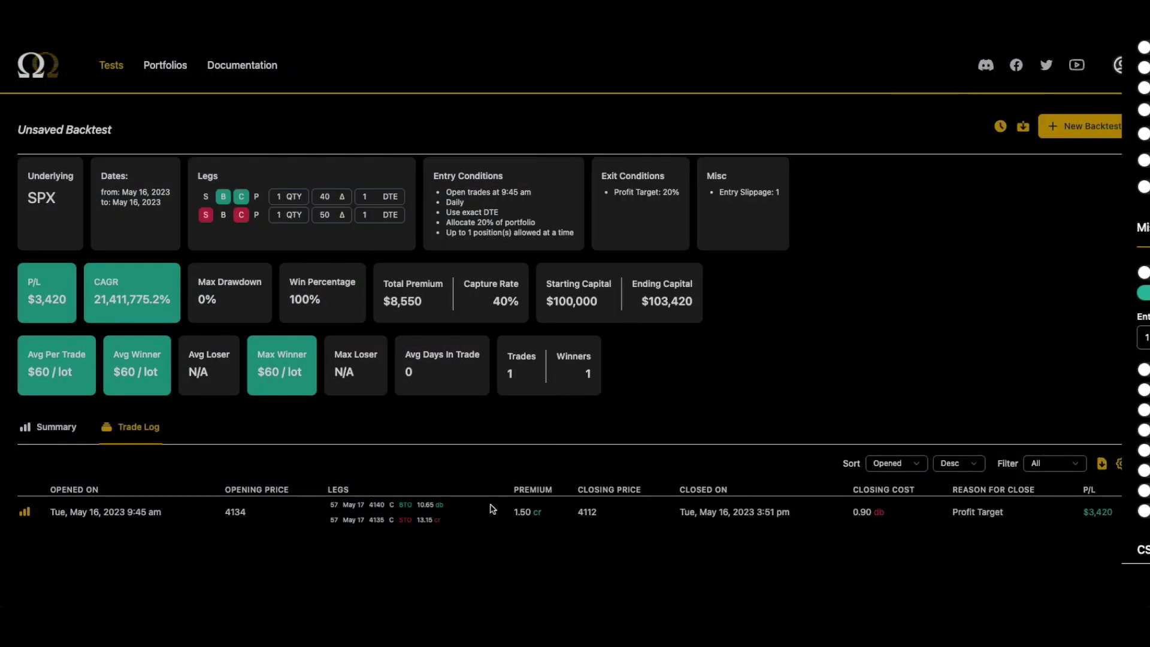
{"action": "double_click", "coordinate": [530, 510]}
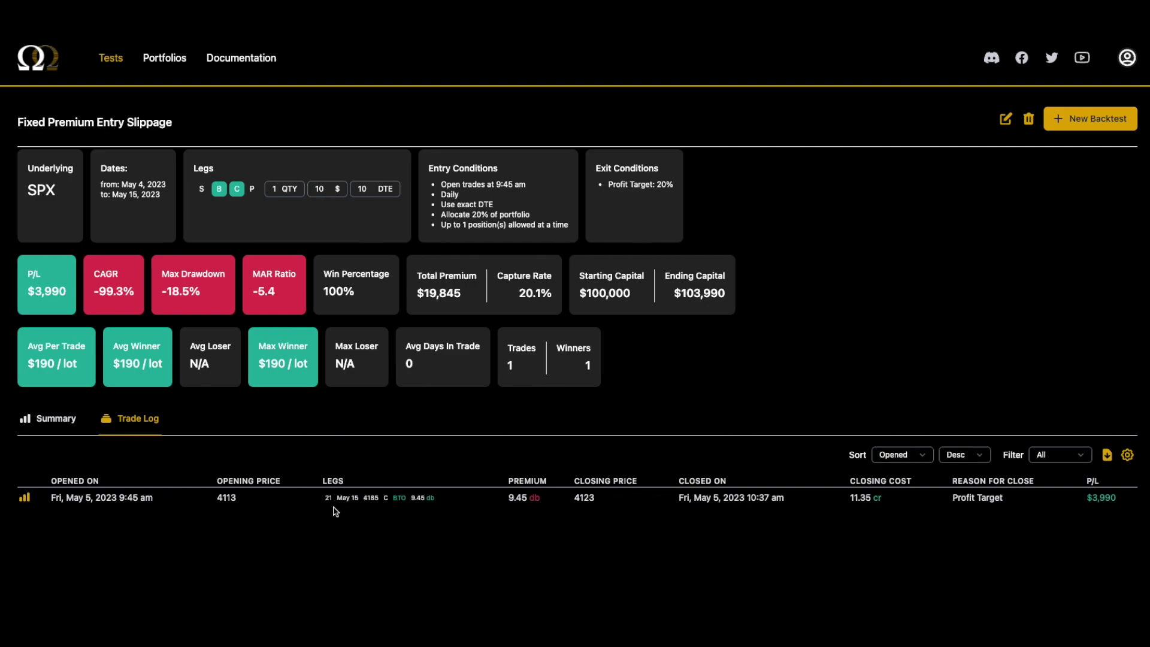
Highlight the 4185 strike of the traded call, then clear the highlight
{"action": "double_click", "coordinate": [378, 499]}
{"action": "left_click", "coordinate": [401, 498]}
{"action": "left_click", "coordinate": [431, 501]}
Rerun the fixed-premium SPX long call with Use Slippage on and entry slippage 2
{"action": "left_click", "coordinate": [1078, 118]}
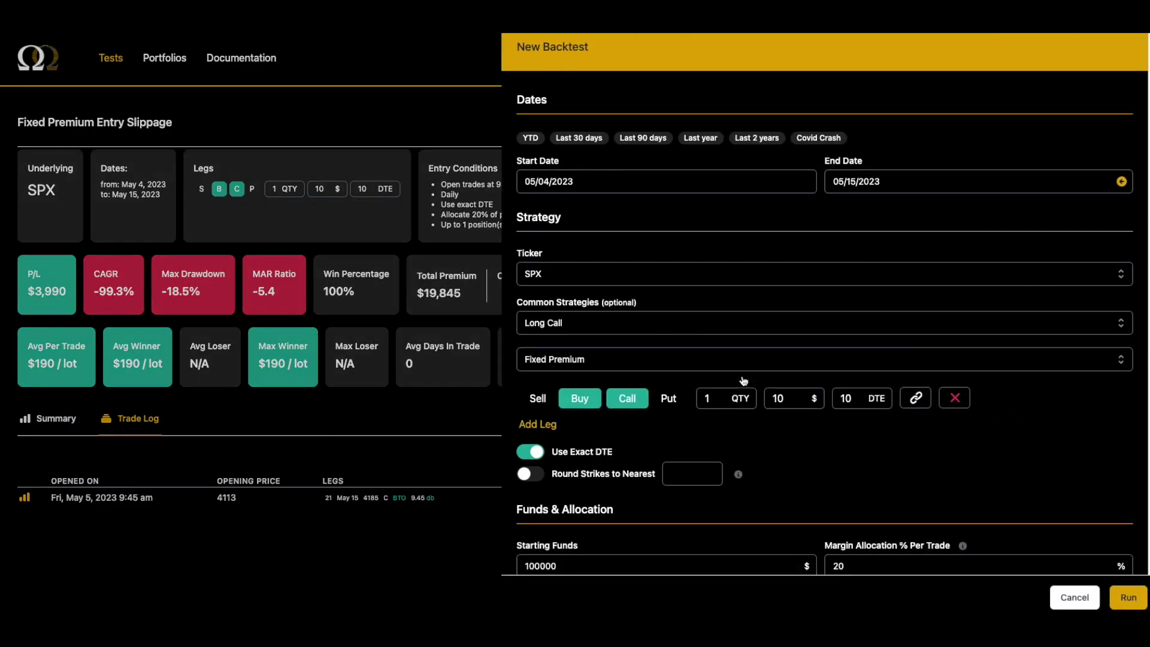
{"action": "scroll", "coordinate": [742, 380], "scroll_direction": "down", "scroll_amount": 15}
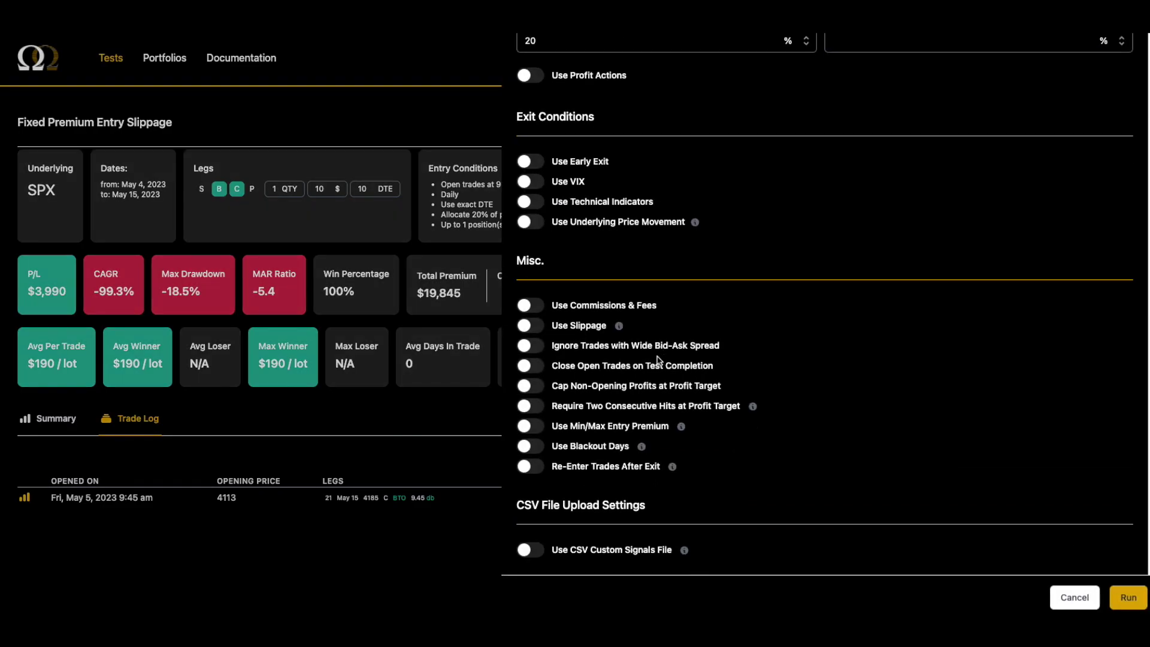
{"action": "left_click", "coordinate": [542, 325]}
{"action": "left_click", "coordinate": [570, 361]}
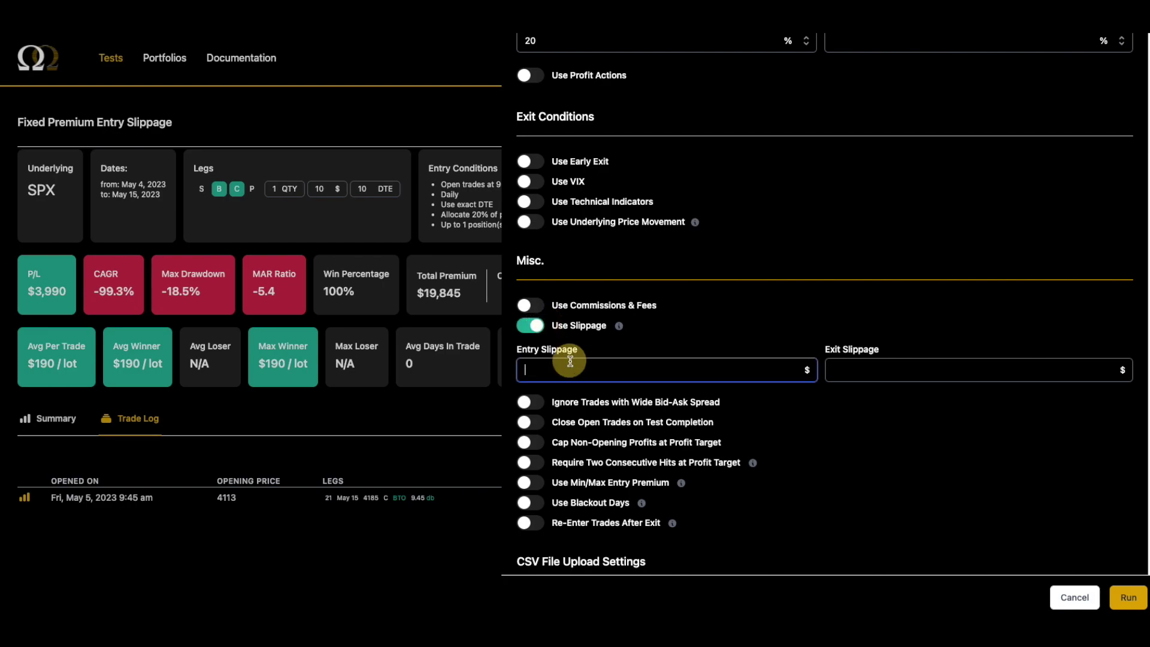
{"action": "type", "text": "2"}
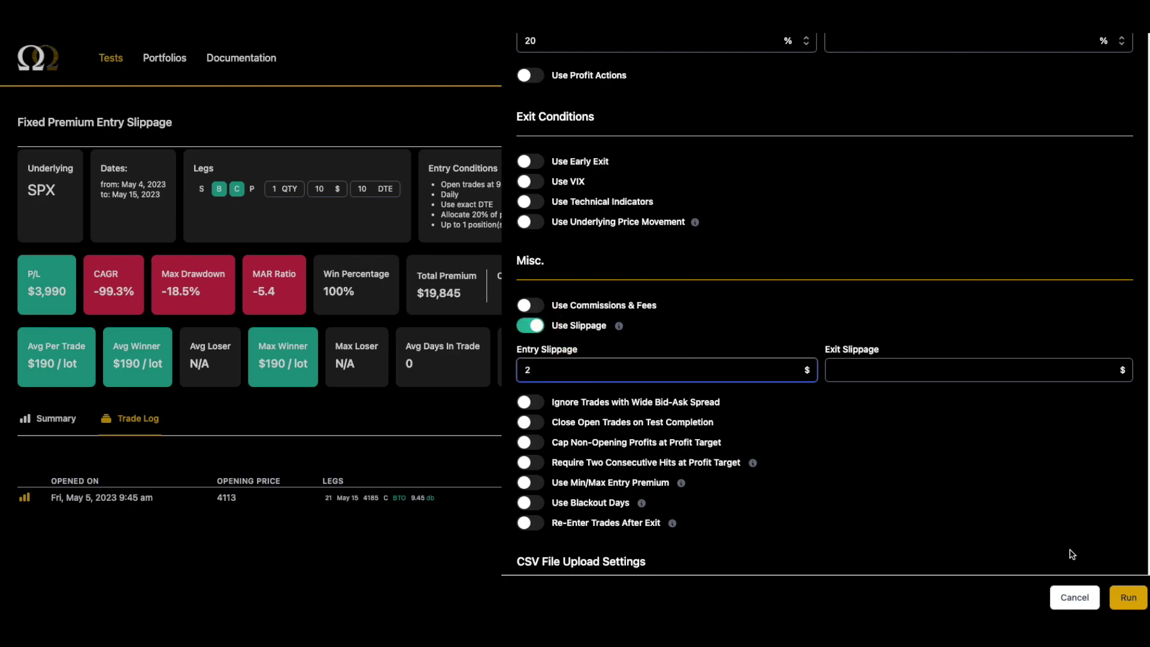
{"action": "left_click", "coordinate": [1124, 598]}
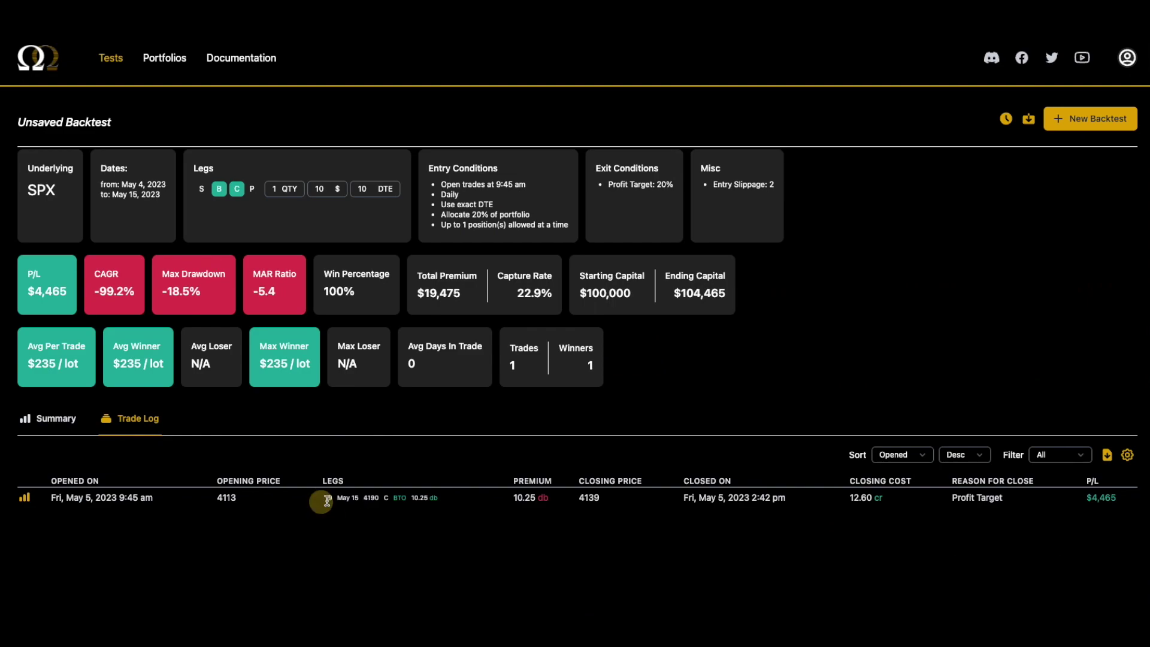
{"action": "left_click_drag", "start_coordinate": [322, 506], "coordinate": [449, 504]}
{"action": "left_click", "coordinate": [450, 504]}
Open the Trade Replay chart for the June 22 long call trade, then close it
{"action": "left_click", "coordinate": [24, 499]}
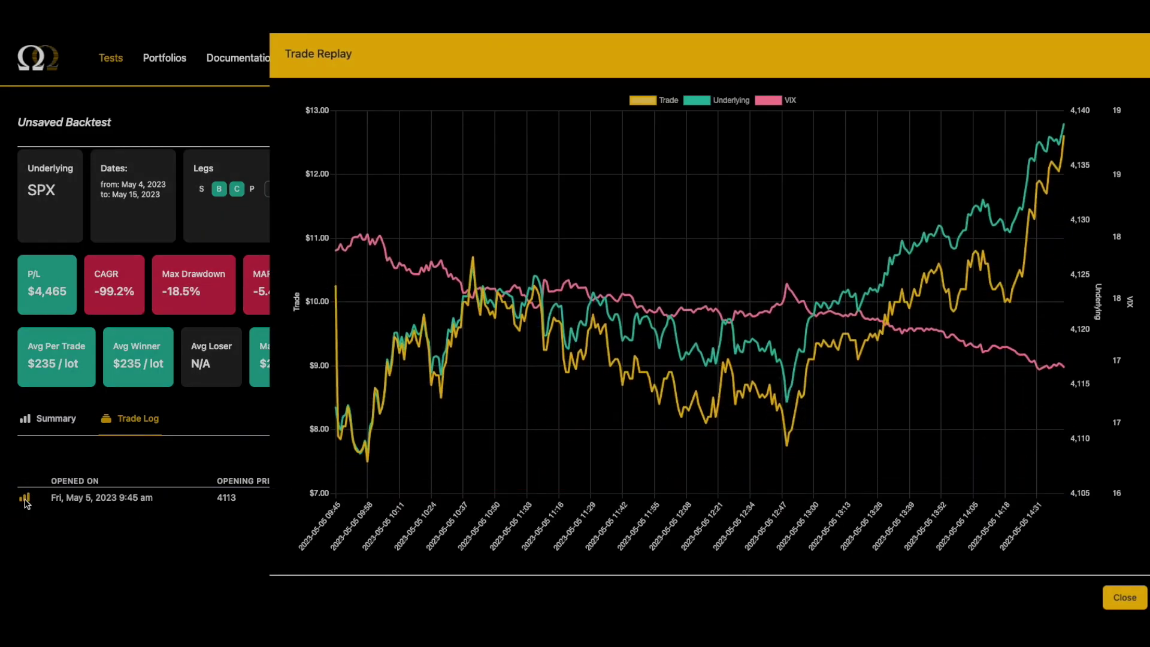
{"action": "left_click", "coordinate": [182, 458]}
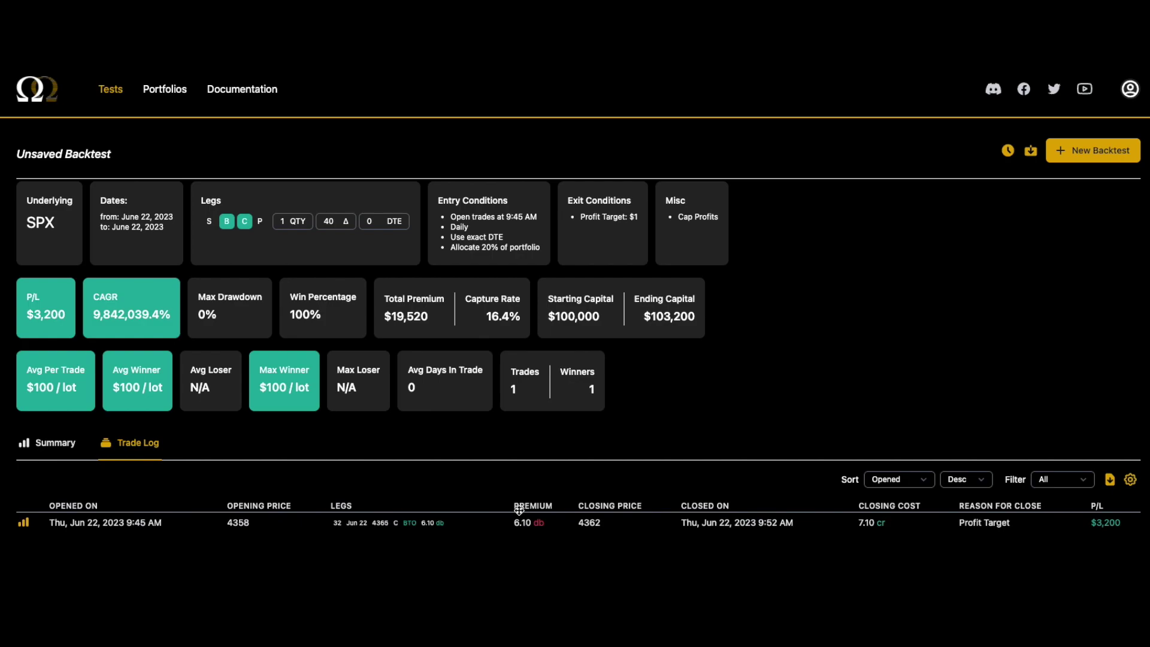
Rerun the June 22 SPX long call backtest with slippage on and 0.50 exit slippage
{"action": "left_click", "coordinate": [1084, 152]}
{"action": "scroll", "coordinate": [868, 372], "scroll_direction": "down", "scroll_amount": 10}
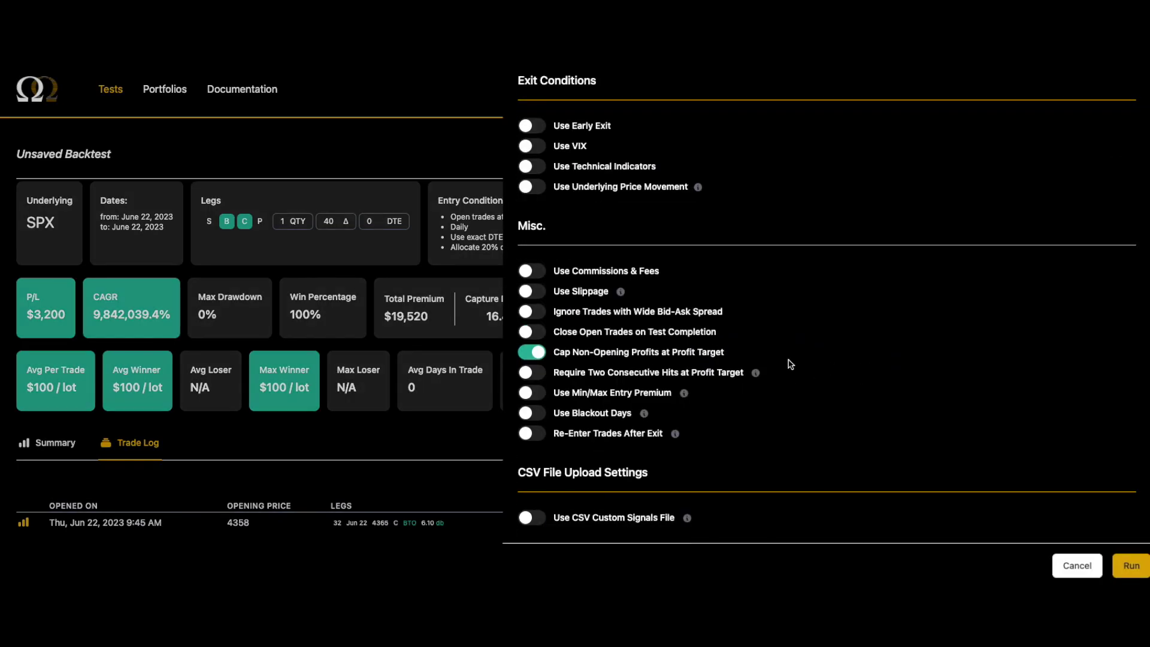
{"action": "scroll", "coordinate": [734, 367], "scroll_direction": "up", "scroll_amount": 6}
{"action": "scroll", "coordinate": [734, 368], "scroll_direction": "down", "scroll_amount": 5}
{"action": "left_click", "coordinate": [531, 295]}
{"action": "left_click", "coordinate": [904, 334]}
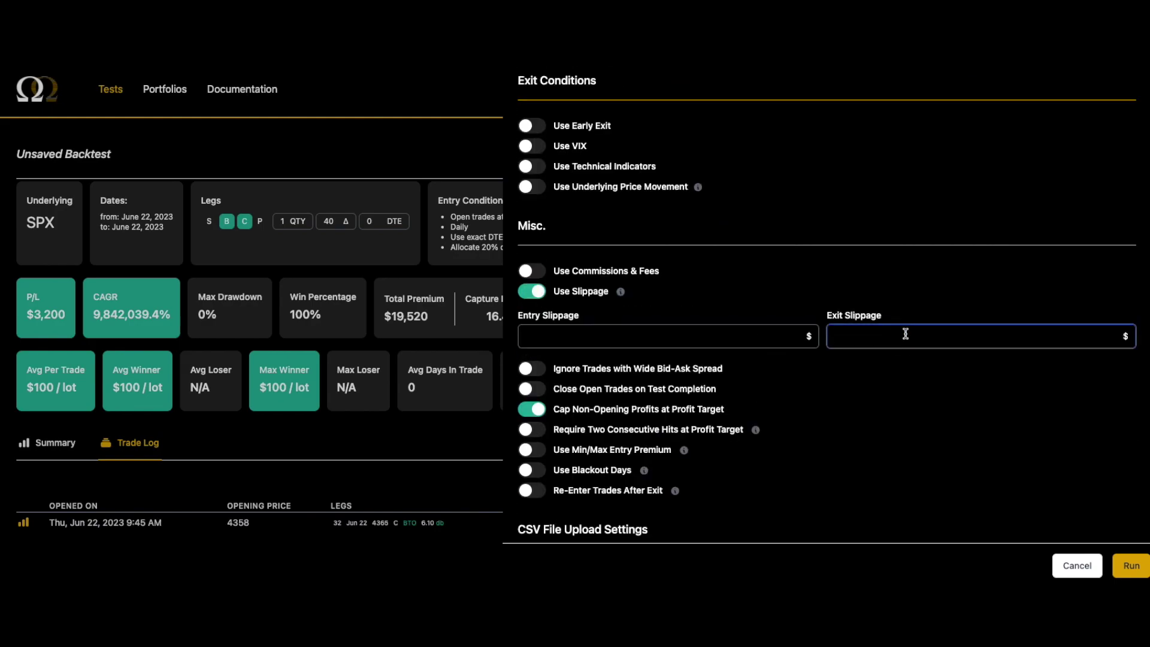
{"action": "type", "text": ".50"}
{"action": "left_click", "coordinate": [1131, 565]}
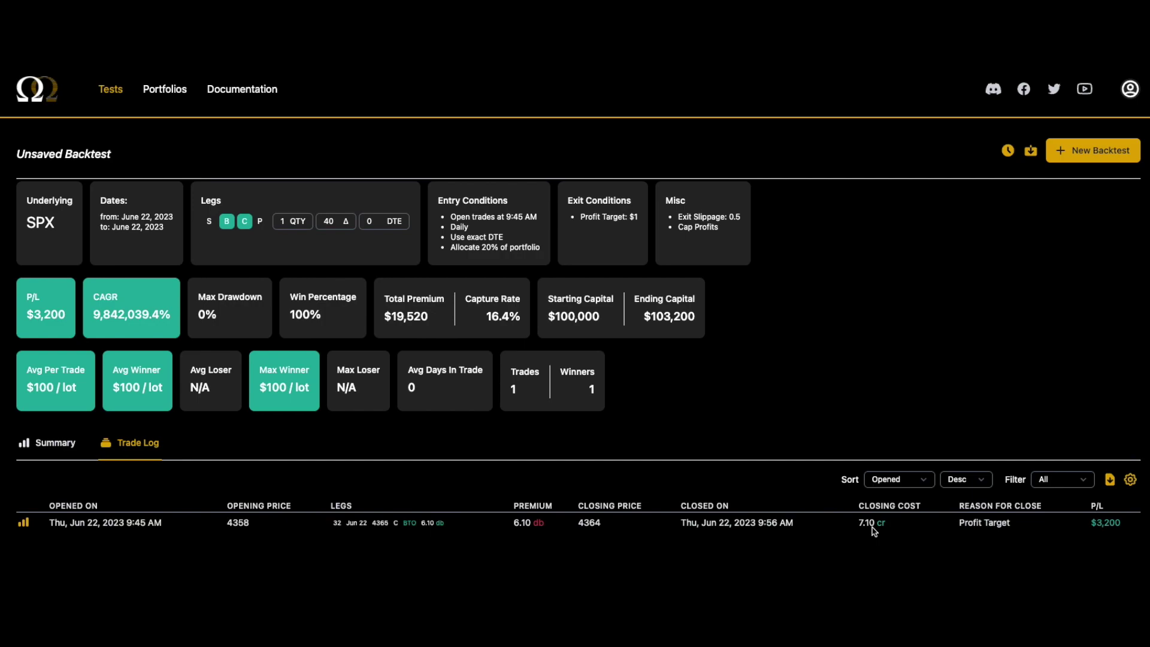
Highlight the 'Exit Slippage: 0.5' line in the summary, then clear the highlight
{"action": "left_click_drag", "start_coordinate": [677, 216], "coordinate": [758, 225]}
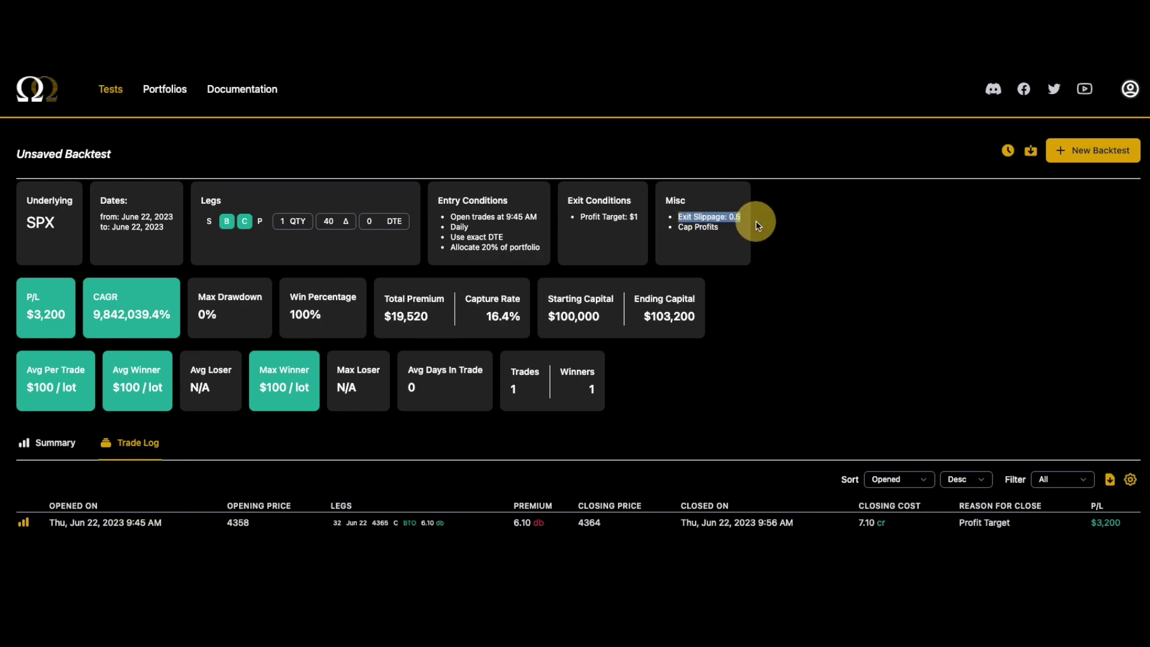
{"action": "left_click", "coordinate": [717, 268]}
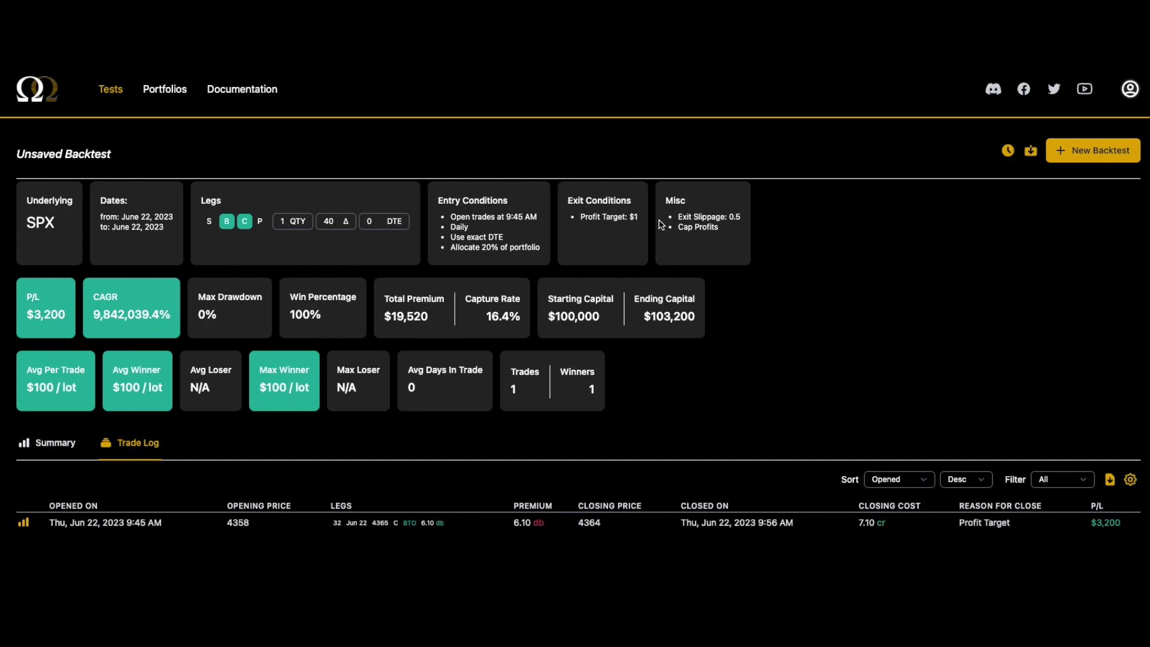
Clear the exit slippage, change the profit target to 1.5, and rerun the backtest
{"action": "left_click", "coordinate": [1062, 150]}
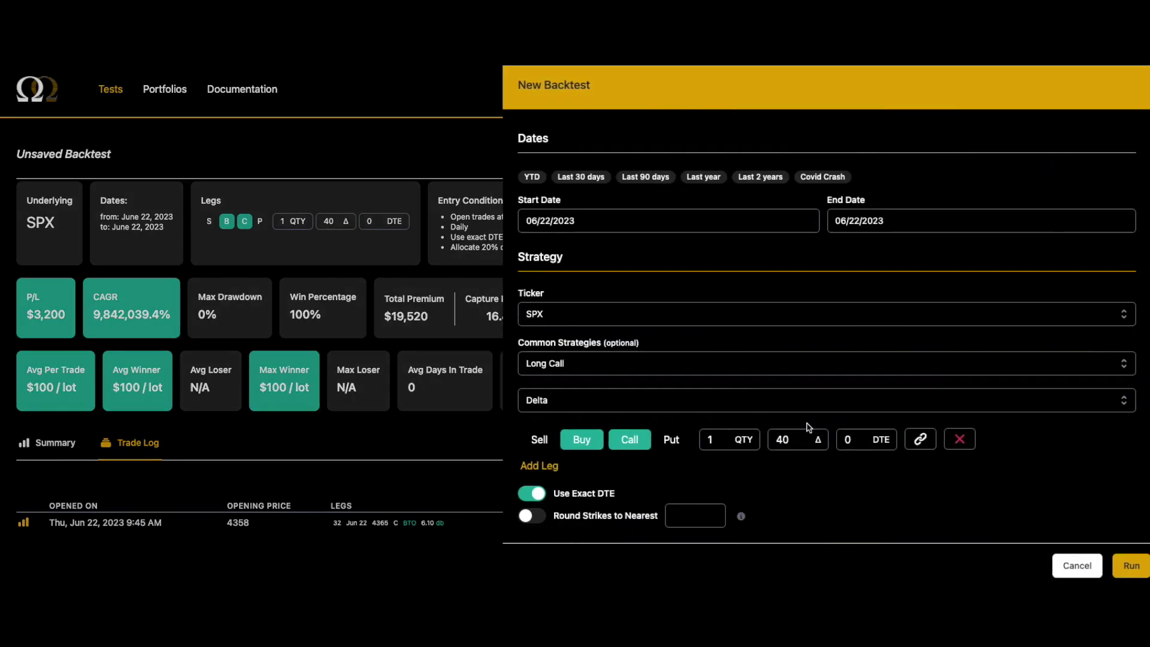
{"action": "scroll", "coordinate": [809, 422], "scroll_direction": "down", "scroll_amount": 3}
{"action": "scroll", "coordinate": [810, 413], "scroll_direction": "down", "scroll_amount": 10}
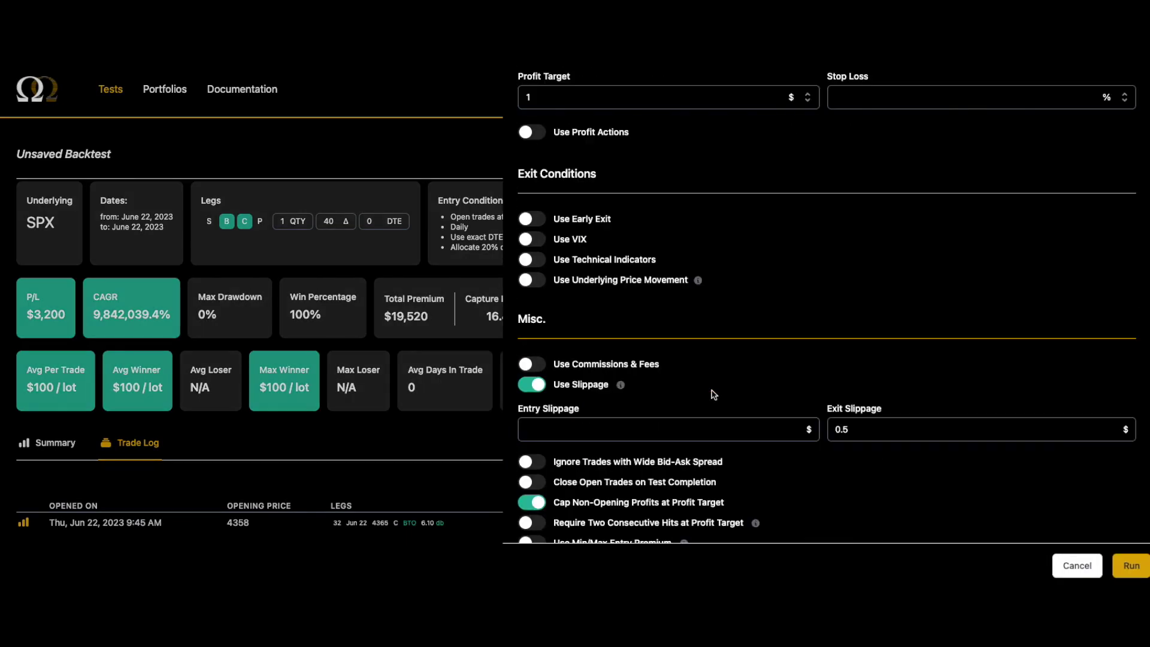
{"action": "scroll", "coordinate": [703, 398], "scroll_direction": "up", "scroll_amount": 3}
{"action": "double_click", "coordinate": [863, 477]}
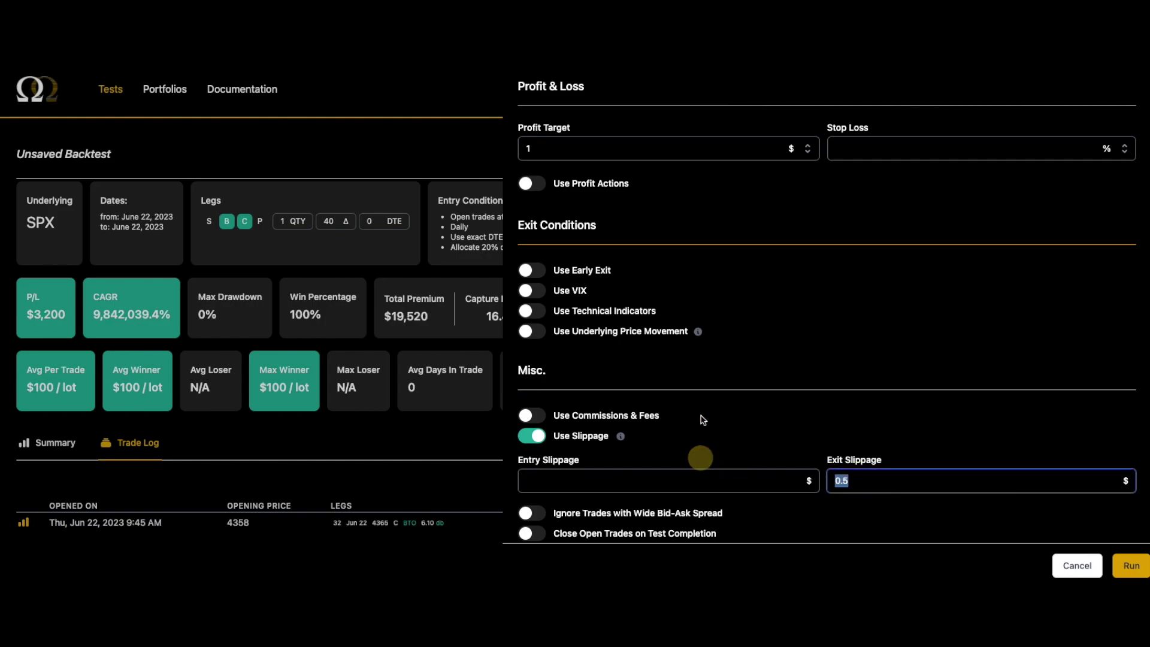
{"action": "key", "text": "BackSpace"}
{"action": "left_click", "coordinate": [584, 149]}
{"action": "type", "text": ".5"}
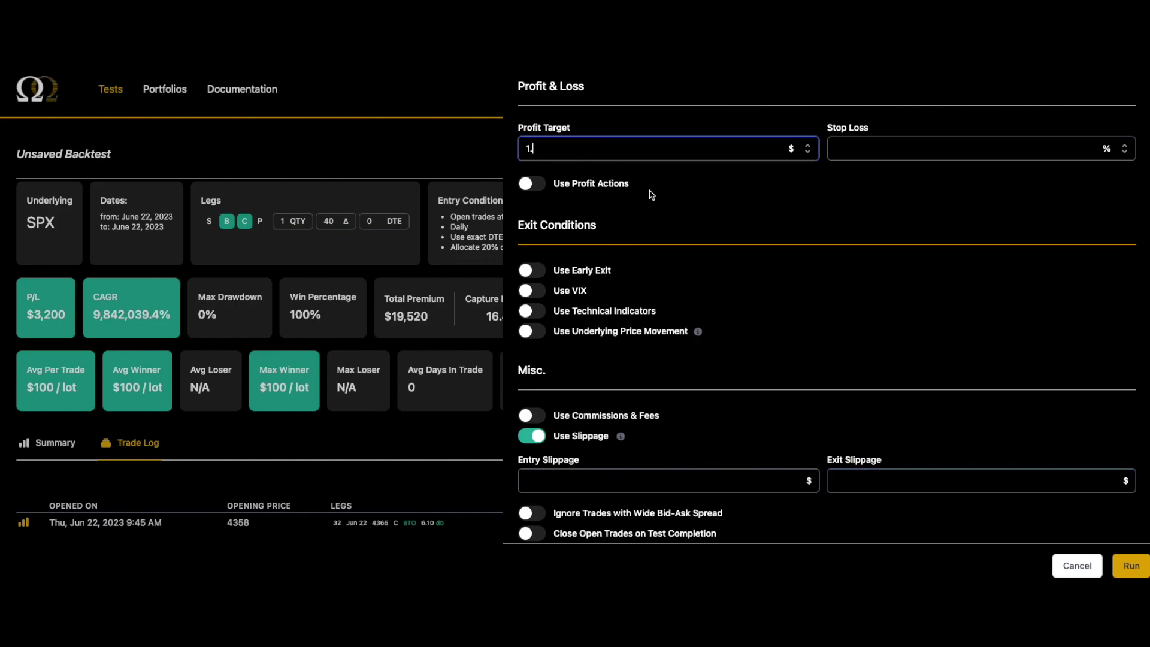
{"action": "left_click", "coordinate": [1130, 565]}
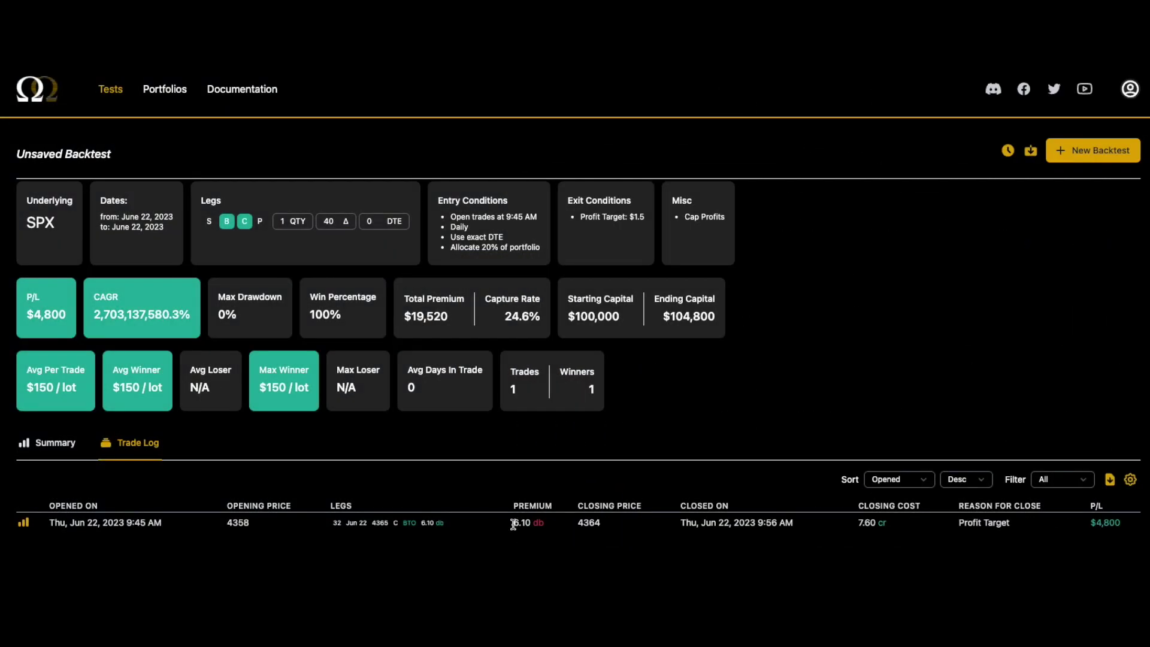
Highlight the long put trade's premium through closing cost, then clear the highlight
{"action": "left_click_drag", "start_coordinate": [513, 525], "coordinate": [893, 526]}
{"action": "left_click", "coordinate": [893, 526]}
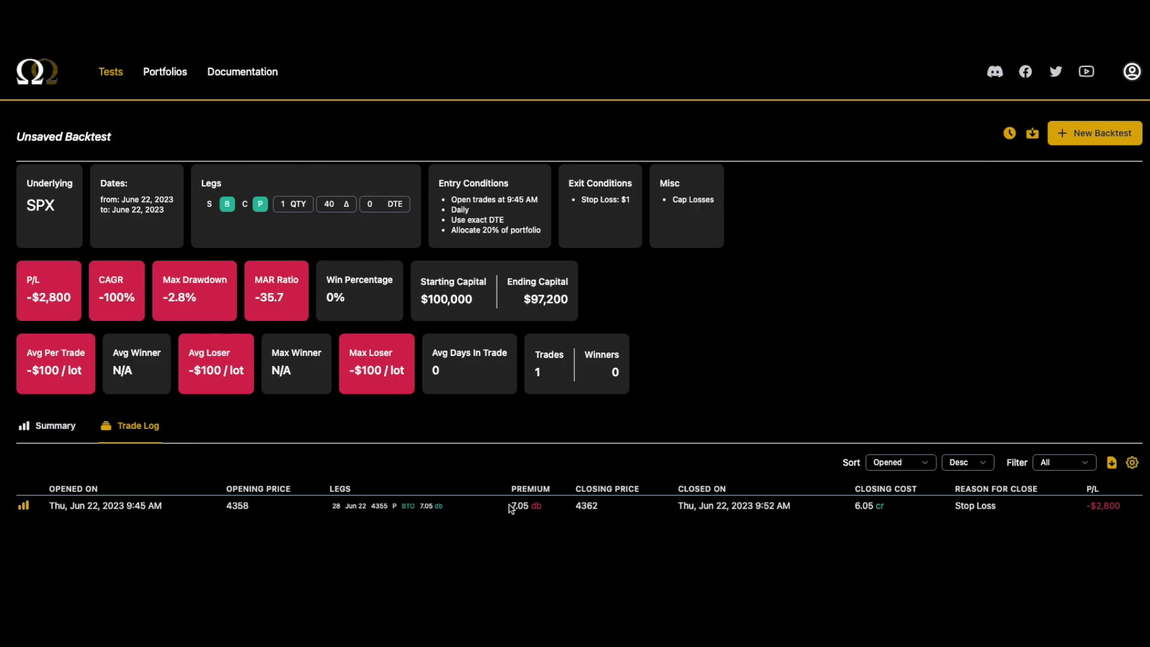
Rerun the June 22 long put backtest with slippage on and 0.50 exit slippage
{"action": "left_click", "coordinate": [1071, 136]}
{"action": "scroll", "coordinate": [773, 323], "scroll_direction": "down", "scroll_amount": 15}
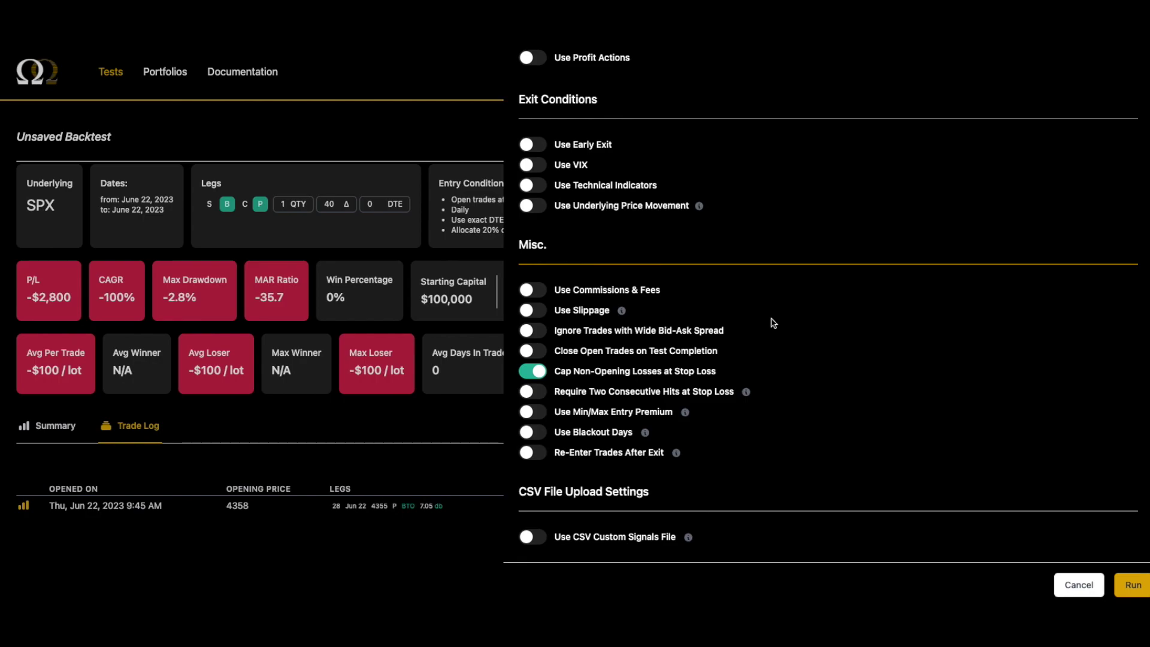
{"action": "left_click", "coordinate": [541, 311]}
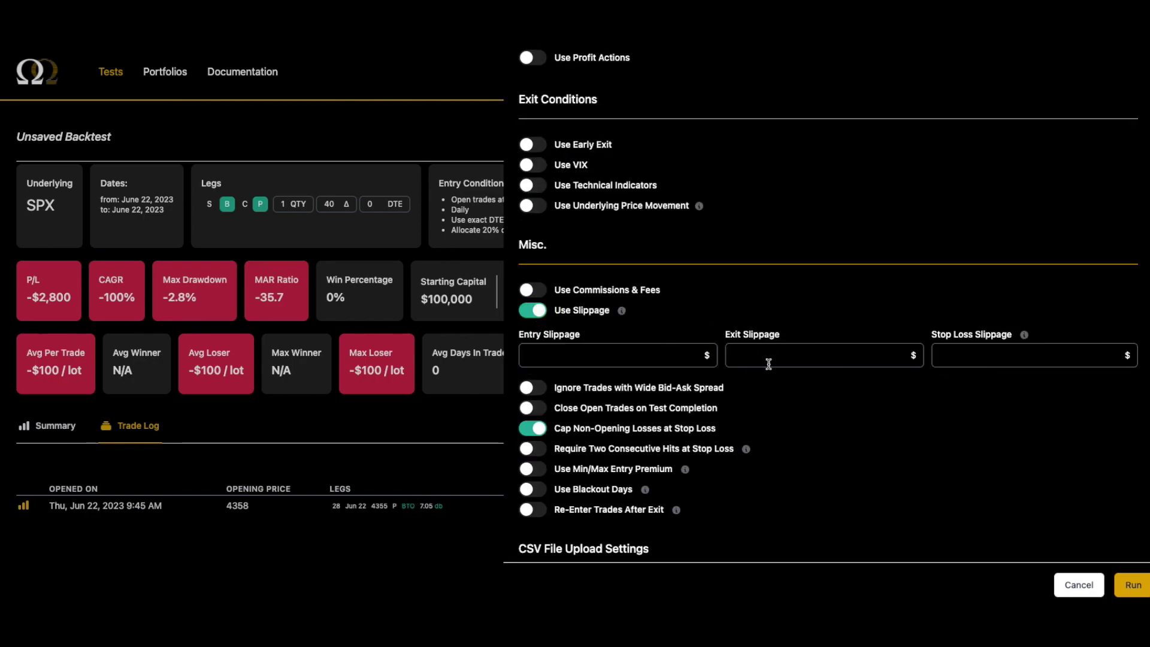
{"action": "left_click", "coordinate": [768, 363]}
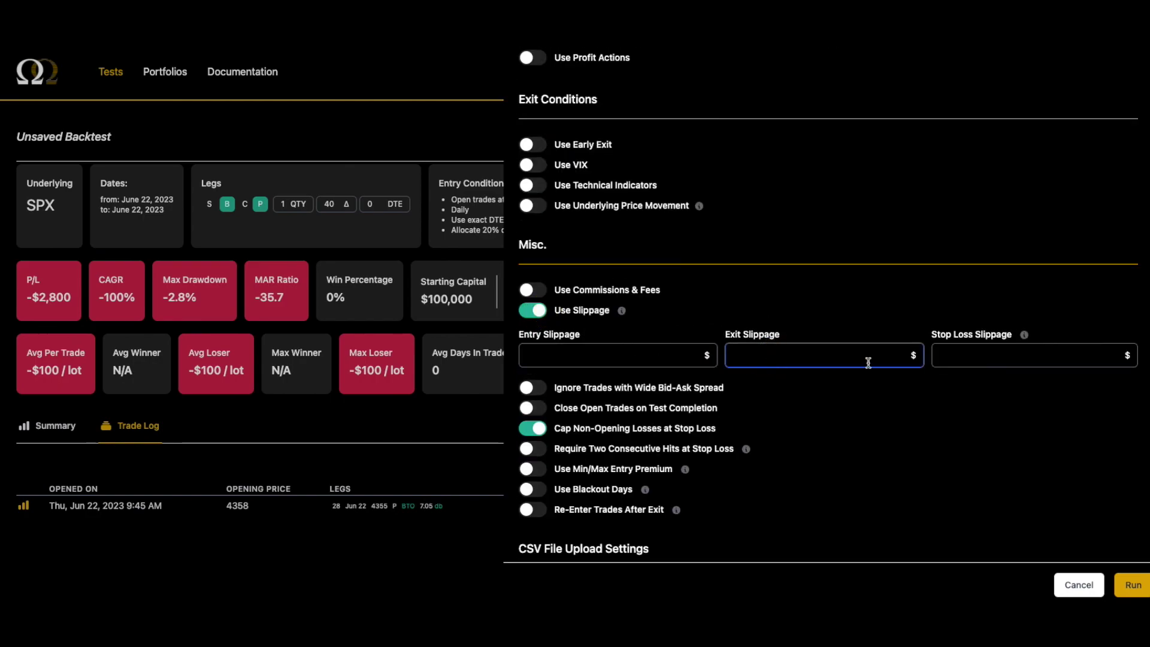
{"action": "type", "text": ".50"}
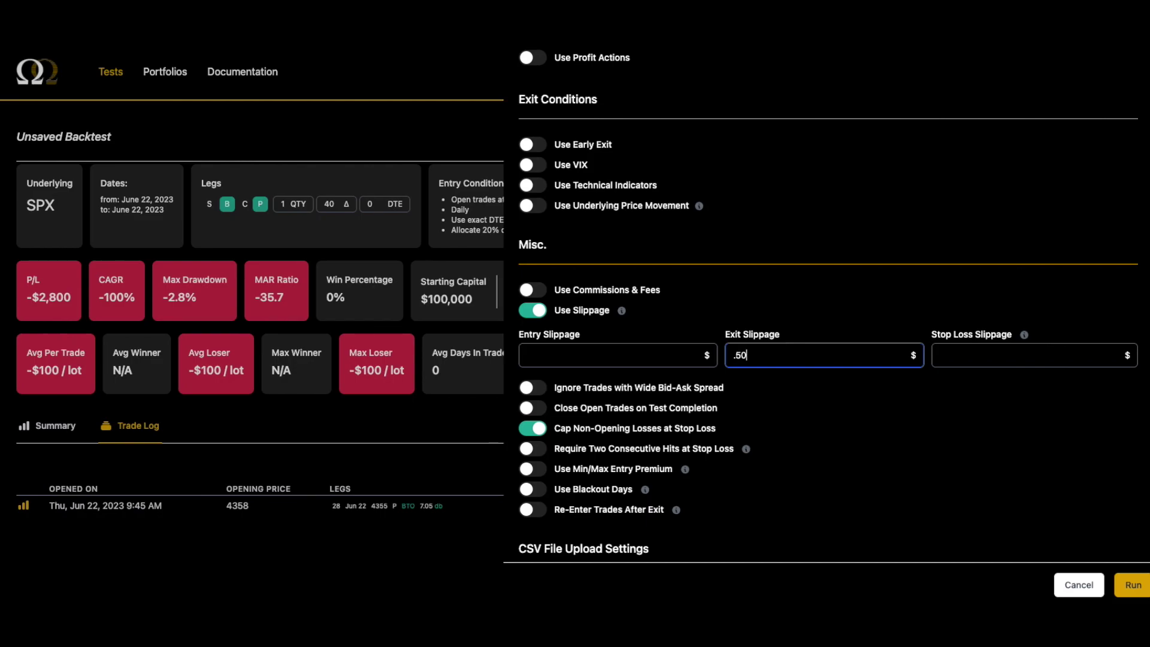
{"action": "left_click", "coordinate": [1123, 584]}
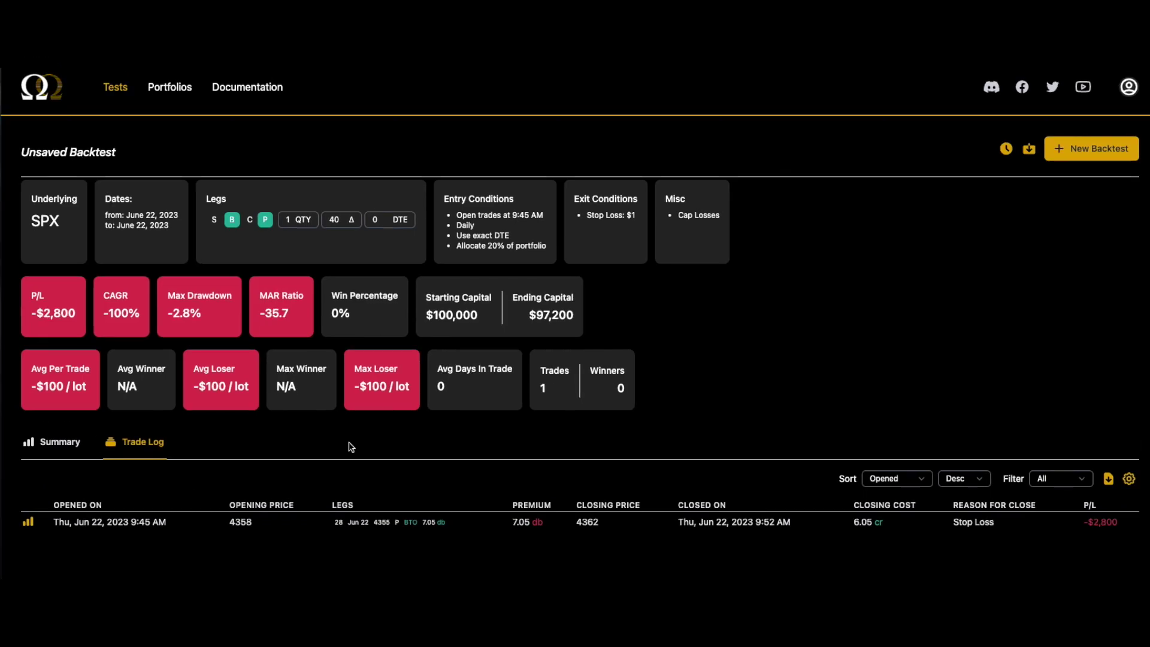
Start a new backtest from current settings and enable Use Slippage to show the slippage fields
{"action": "left_click", "coordinate": [1090, 149]}
{"action": "scroll", "coordinate": [807, 357], "scroll_direction": "down", "scroll_amount": 15}
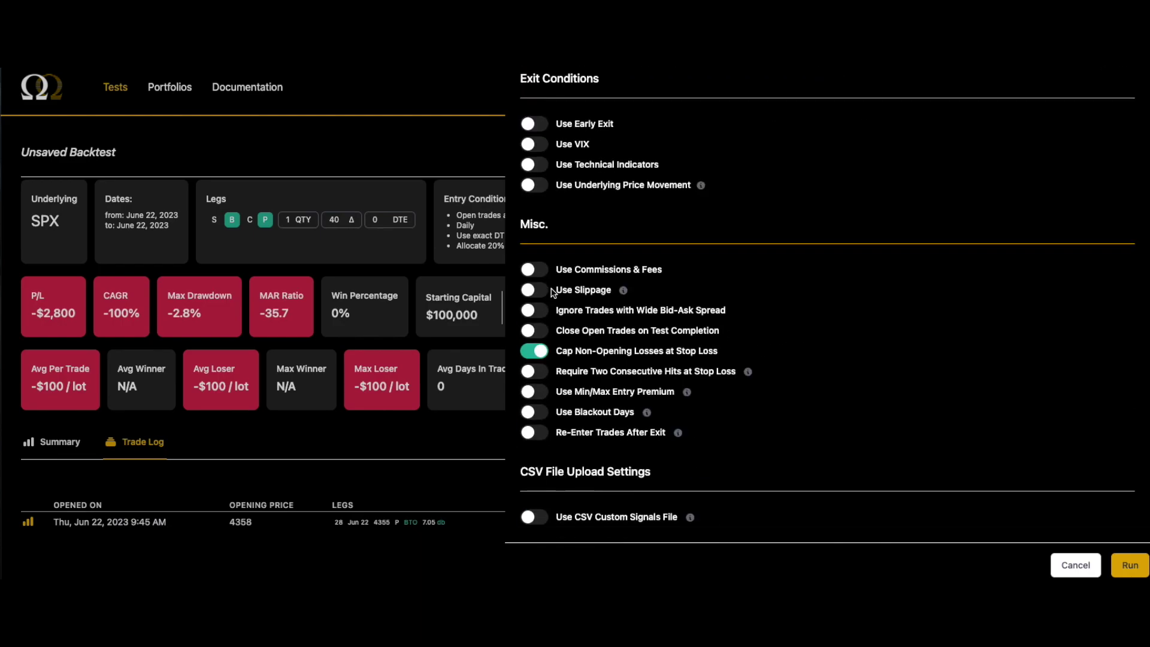
{"action": "left_click", "coordinate": [534, 289]}
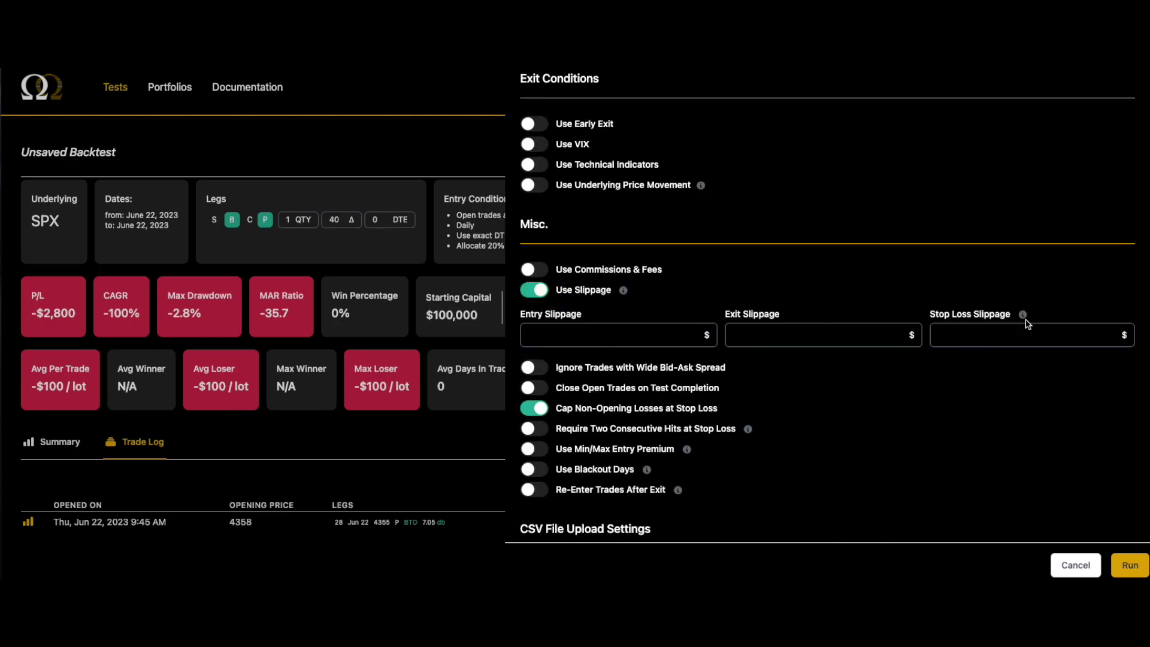
{"action": "mouse_move", "coordinate": [1023, 317]}
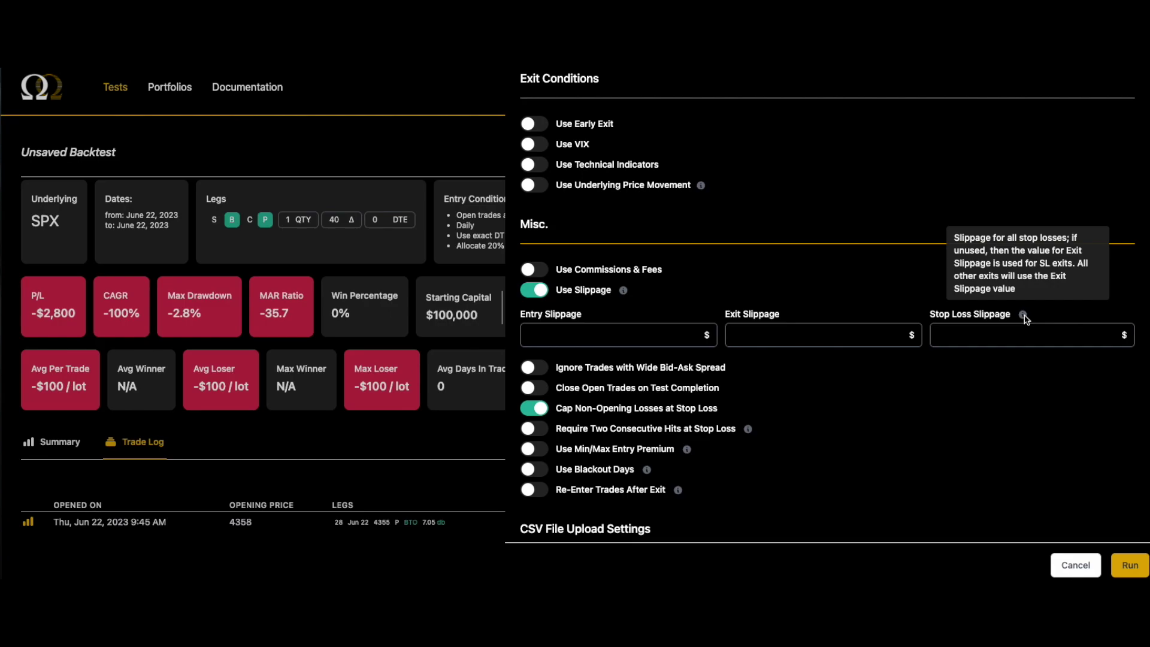
Discard the new backtest settings and check the 7.05 premium in the results
{"action": "left_click", "coordinate": [1072, 566]}
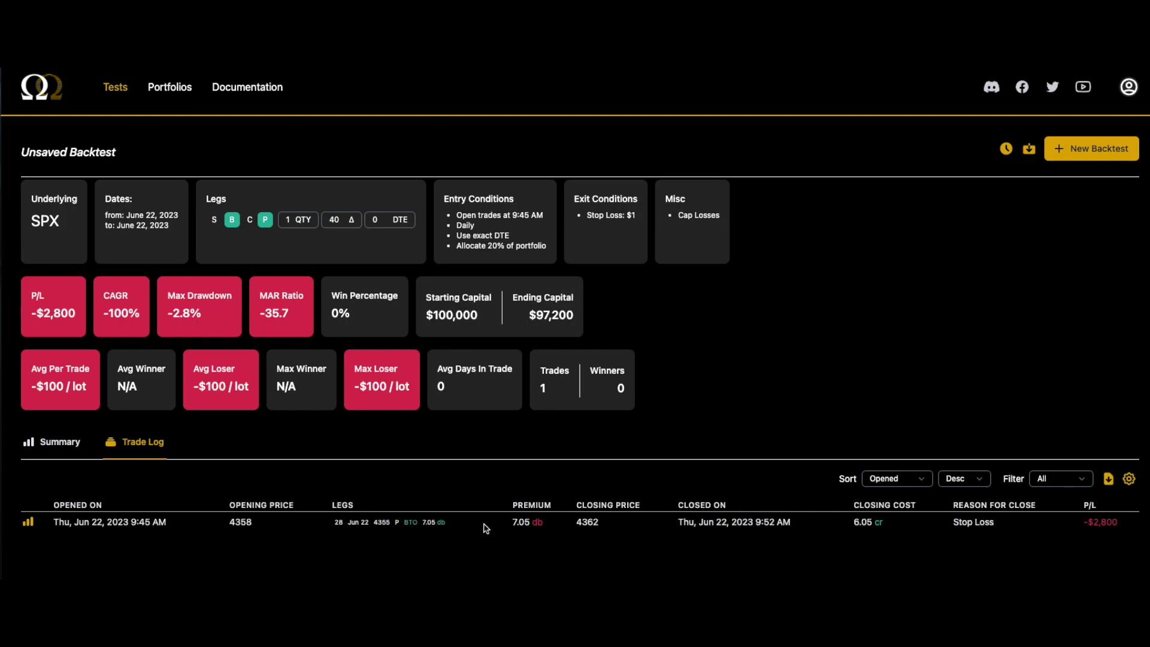
{"action": "double_click", "coordinate": [514, 524]}
{"action": "left_click", "coordinate": [844, 524]}
Run a new long put backtest with slippage on: 0.20 exit and 0.50 stop loss
{"action": "left_click", "coordinate": [1094, 149]}
{"action": "scroll", "coordinate": [816, 358], "scroll_direction": "down", "scroll_amount": 10}
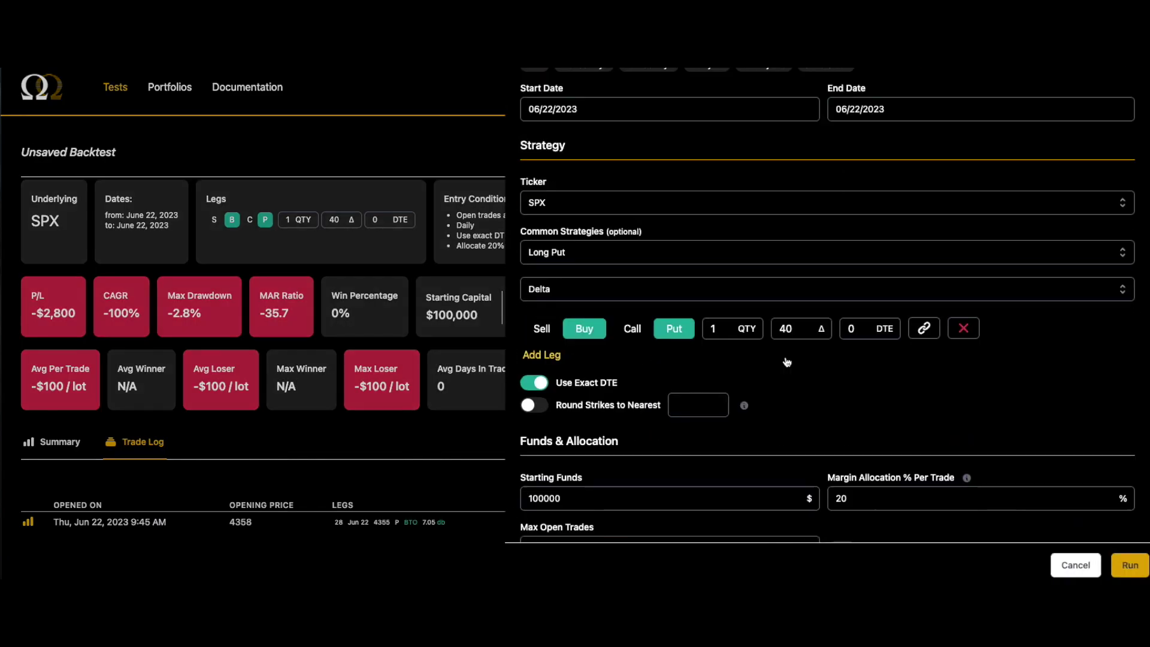
{"action": "scroll", "coordinate": [816, 357], "scroll_direction": "down", "scroll_amount": 8}
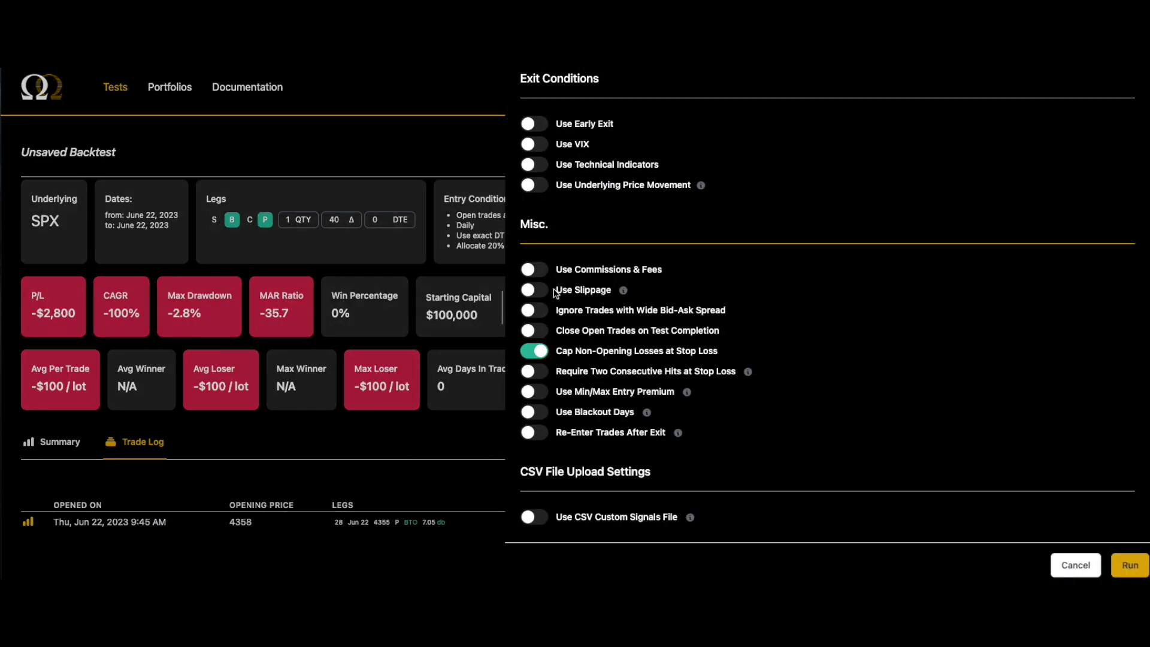
{"action": "left_click", "coordinate": [548, 290]}
{"action": "left_click", "coordinate": [816, 336]}
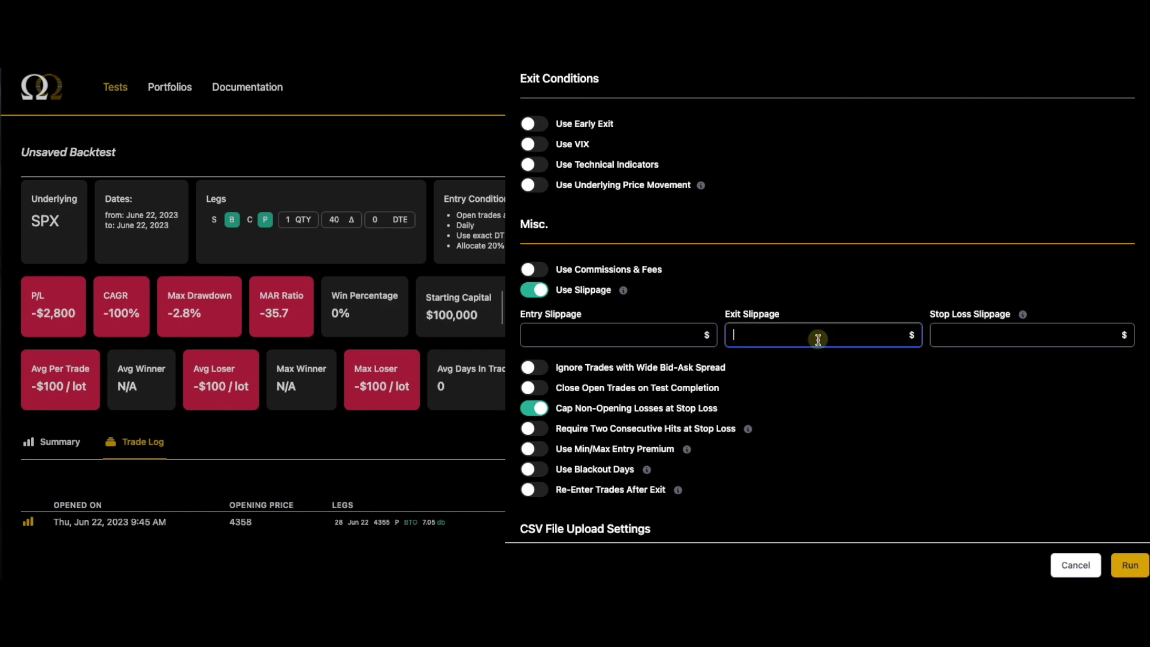
{"action": "type", "text": ".20"}
{"action": "left_click", "coordinate": [966, 335]}
{"action": "type", "text": ".50"}
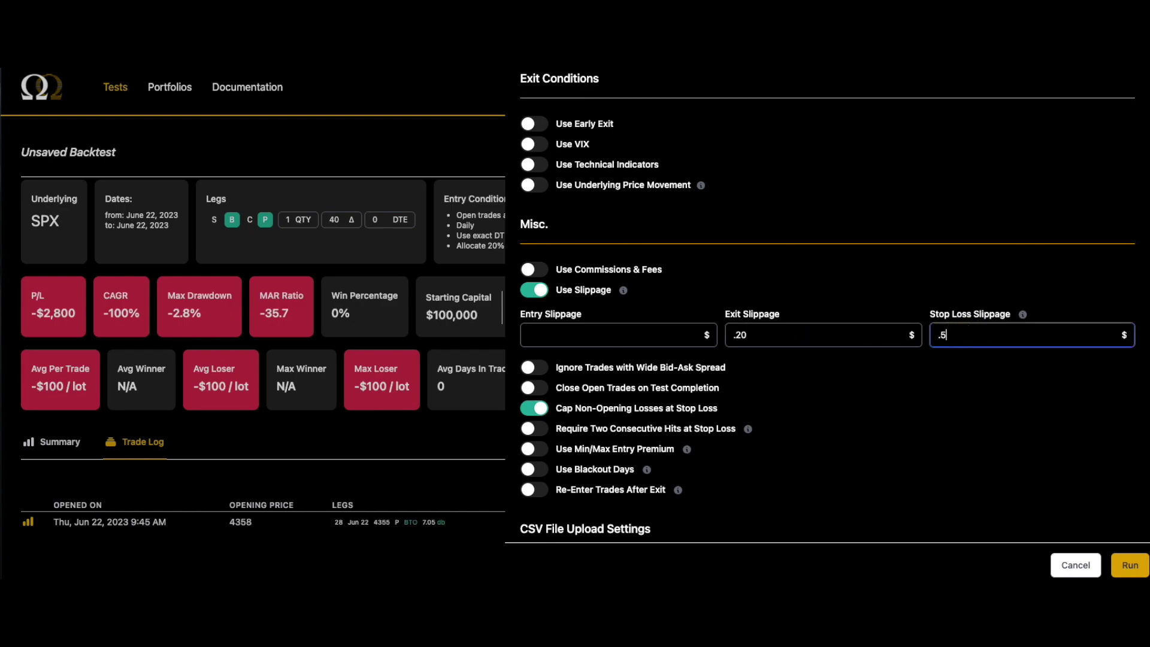
{"action": "left_click", "coordinate": [1129, 565]}
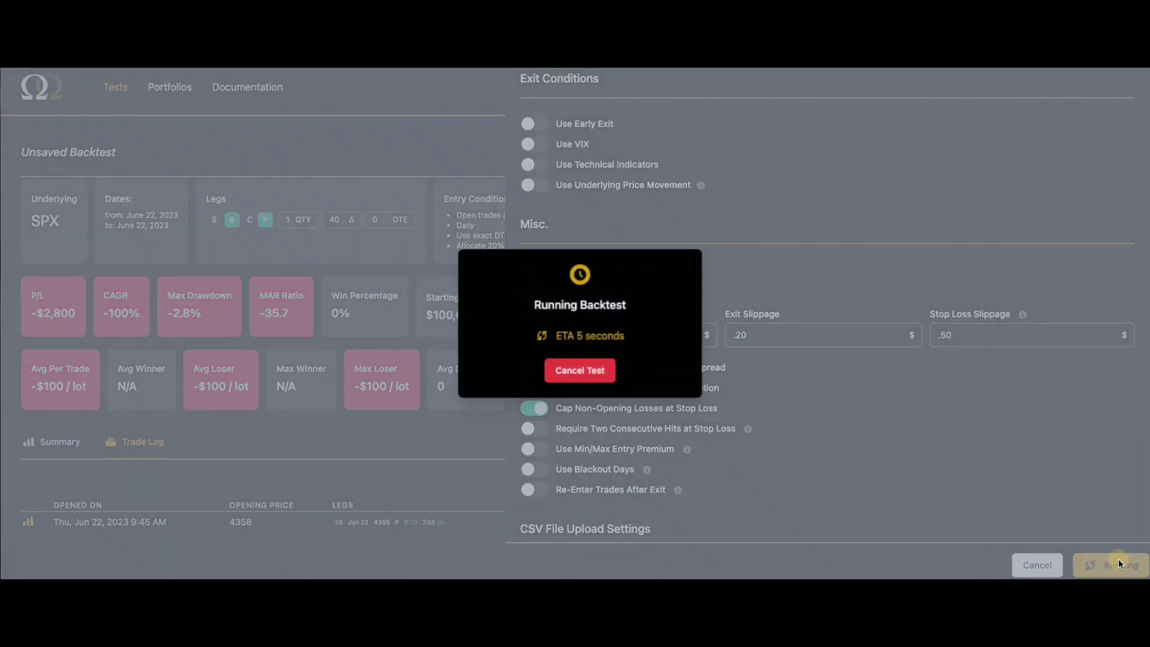